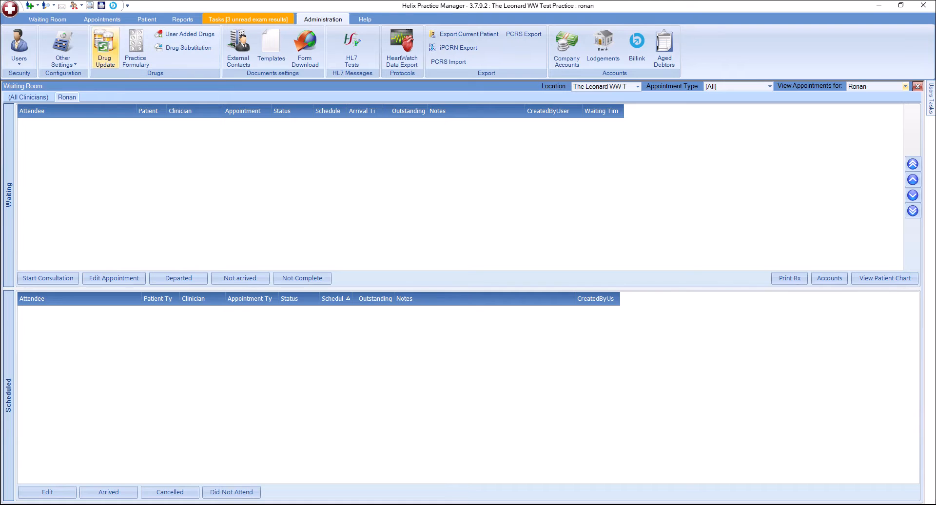
Step: Open the vaccine settings and start a new vaccine entry
click(63, 48)
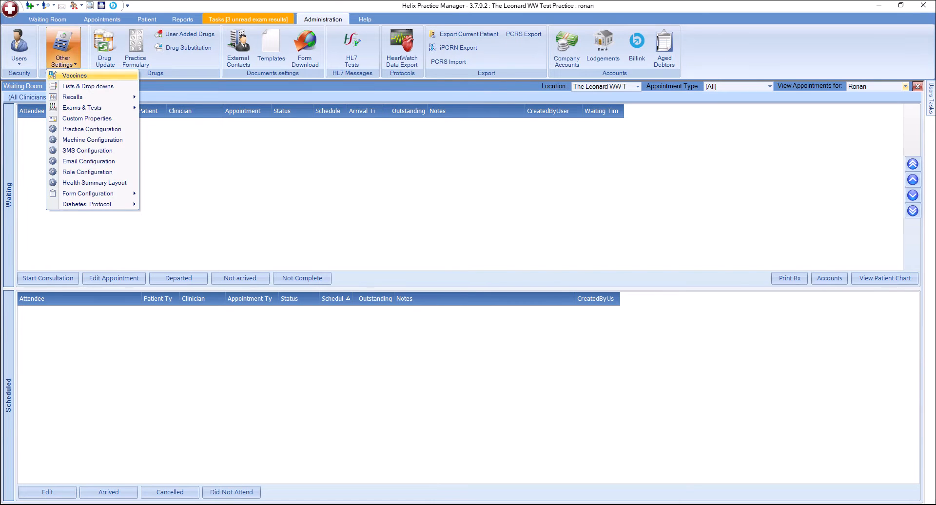
click(74, 75)
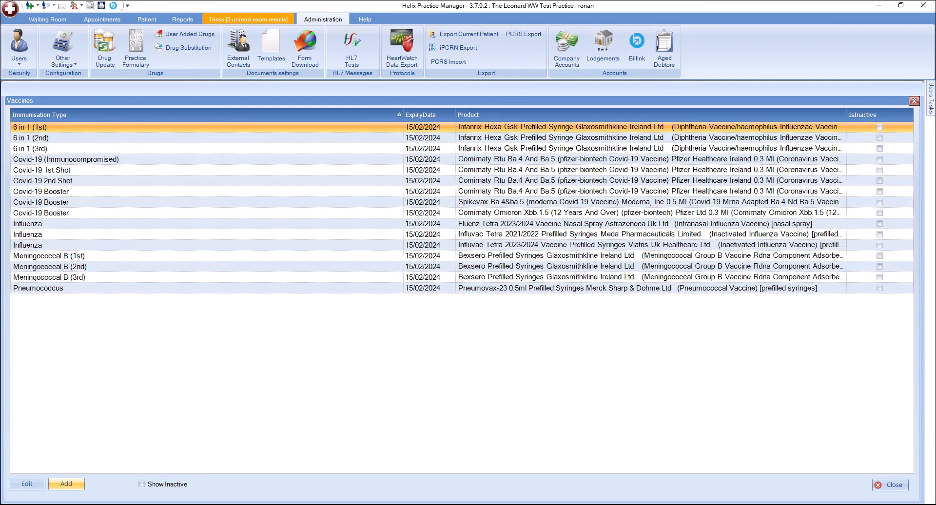
click(66, 484)
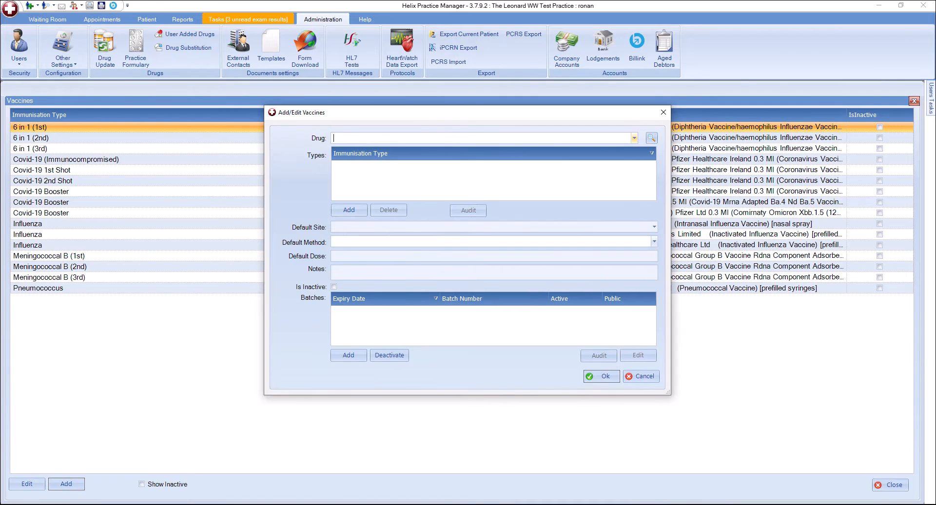
drag(468, 112, 456, 108)
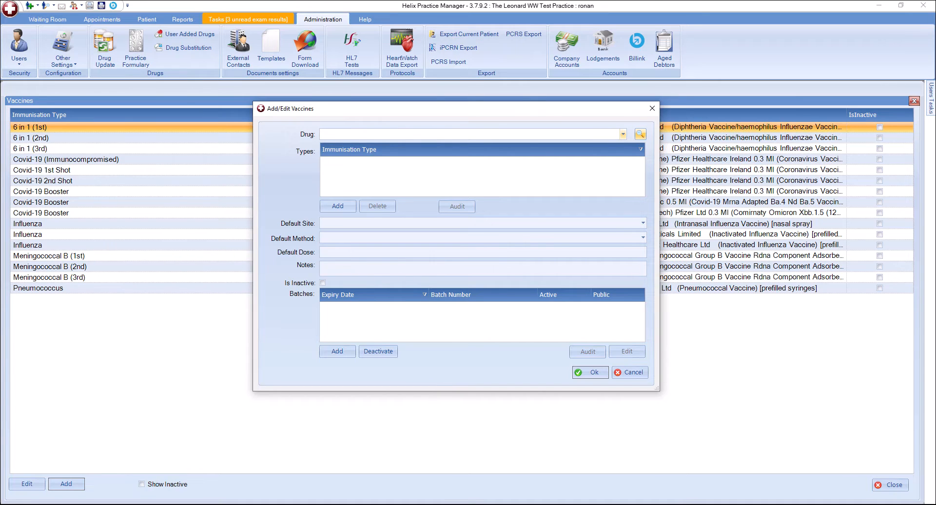
Step: Search the drug file for "prevenar 13" and choose Prevenar 13 Suspension Vaccine as the new vaccine's drug
click(640, 134)
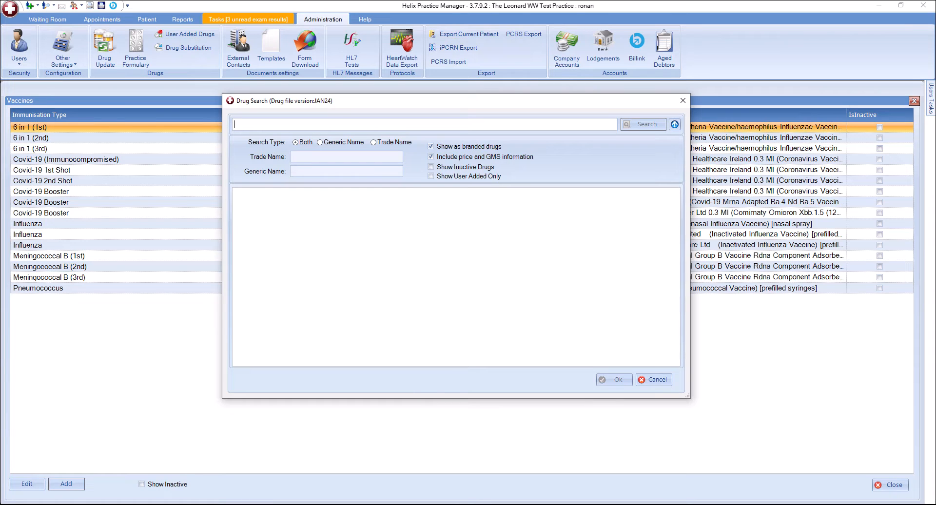
text(prevenar 13)
key(Return)
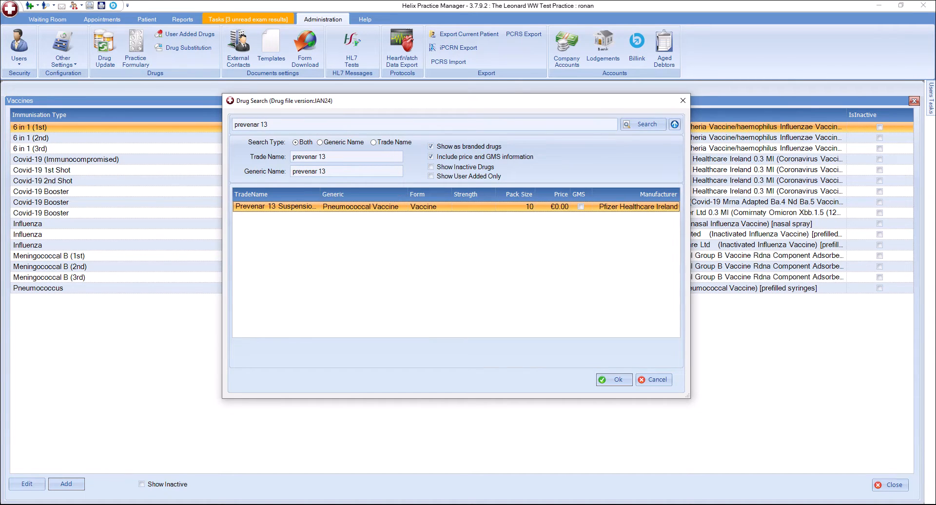
double_click(338, 207)
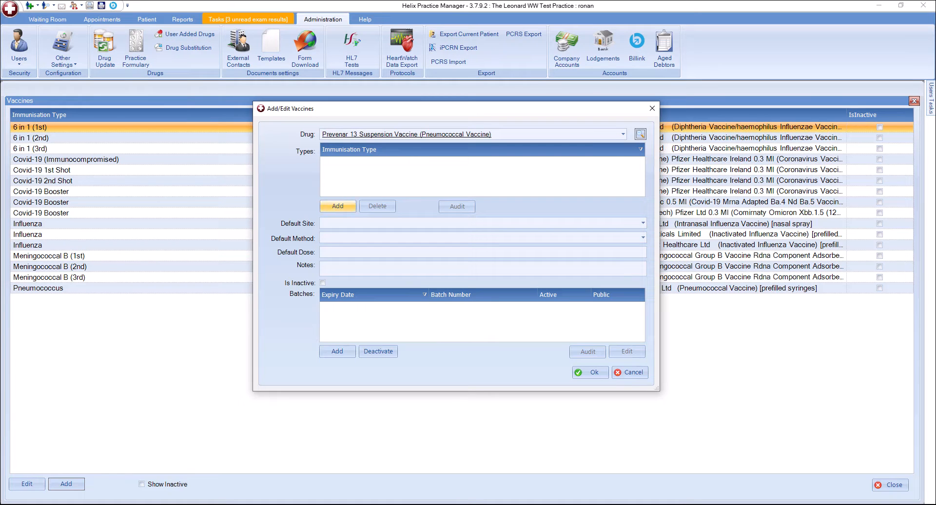
Step: Add PCV (1st) as an immunisation type for the Prevenar 13 vaccine
click(338, 206)
click(531, 244)
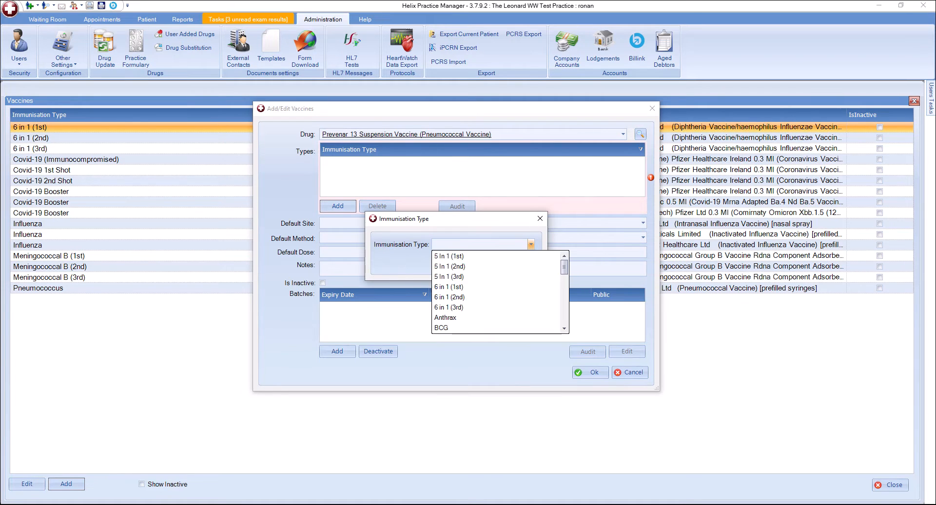
text(p)
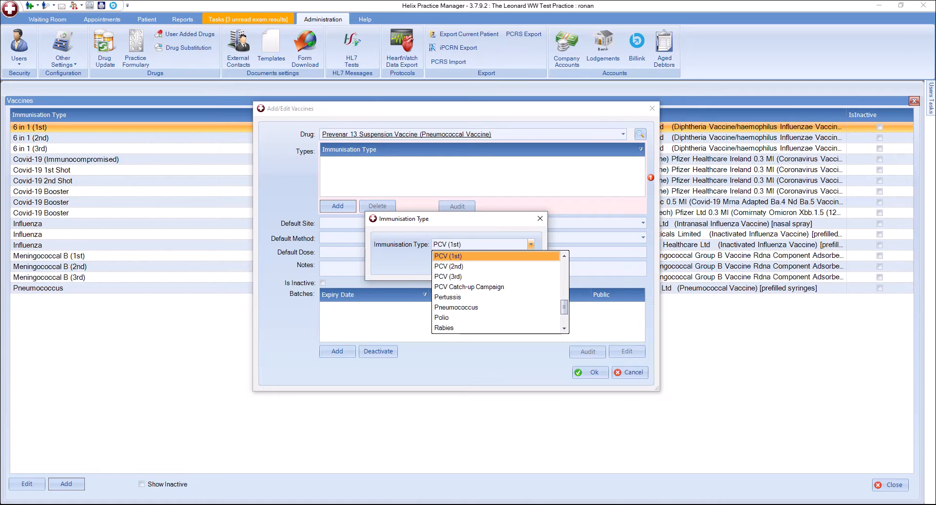
key(Return)
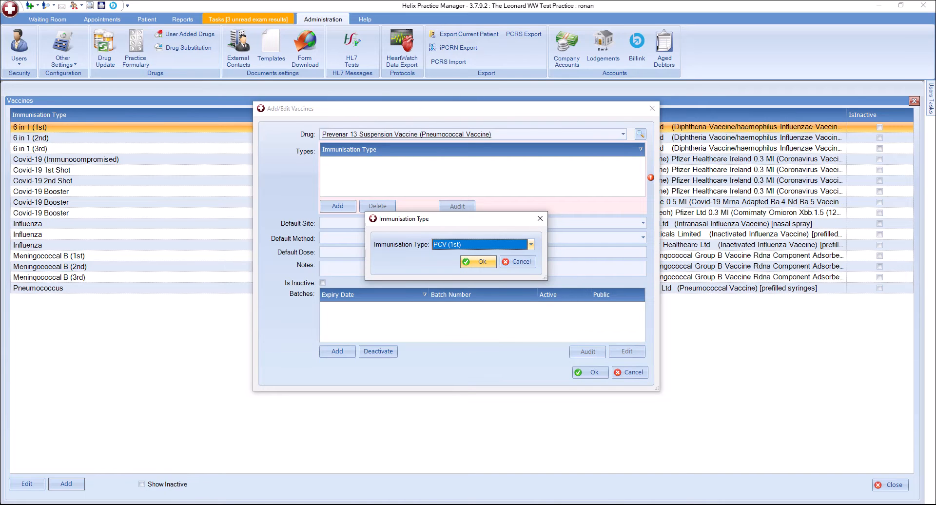
key(Return)
Step: Add PCV (2nd) as another immunisation type for the Prevenar 13 vaccine
key(Return)
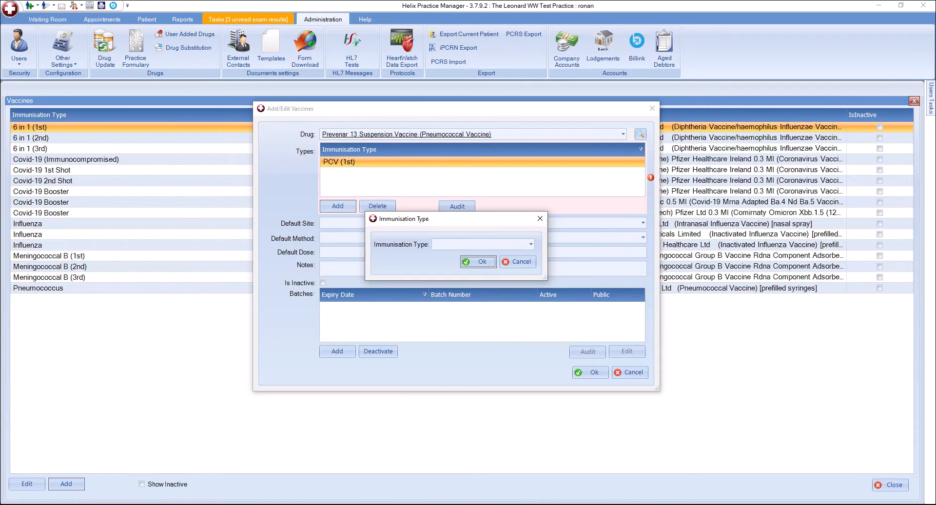
click(530, 244)
text(p)
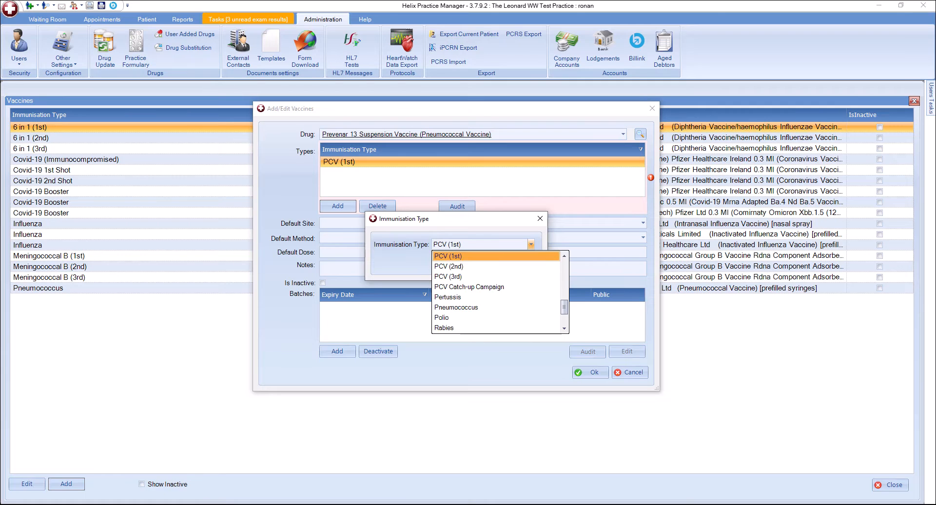
key(Down)
key(Return)
key(Return)
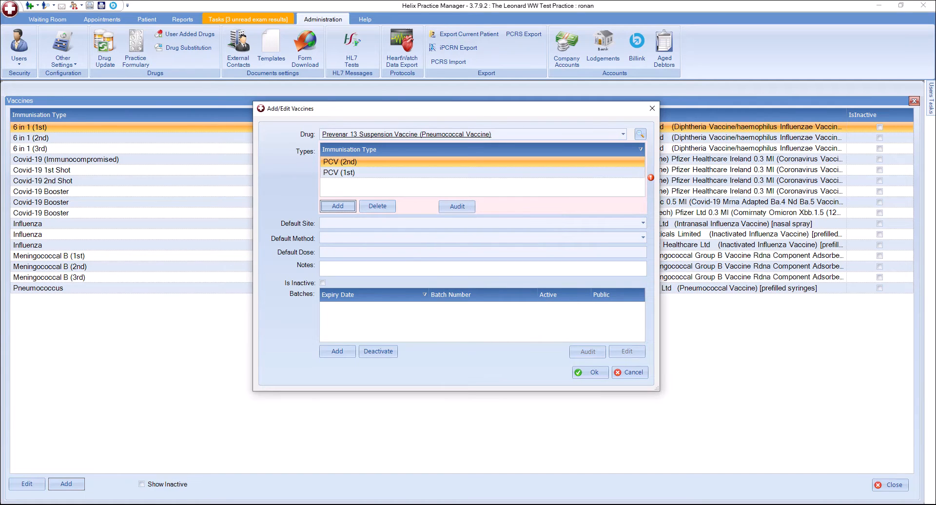
Step: Add PCV (3rd) to the Prevenar 13 vaccine's immunisation types
key(Return)
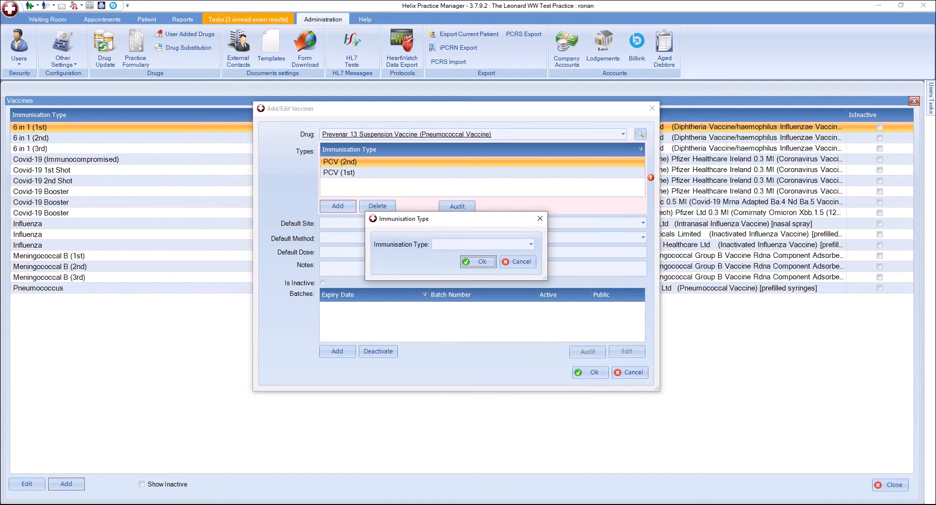
click(531, 244)
key(p)
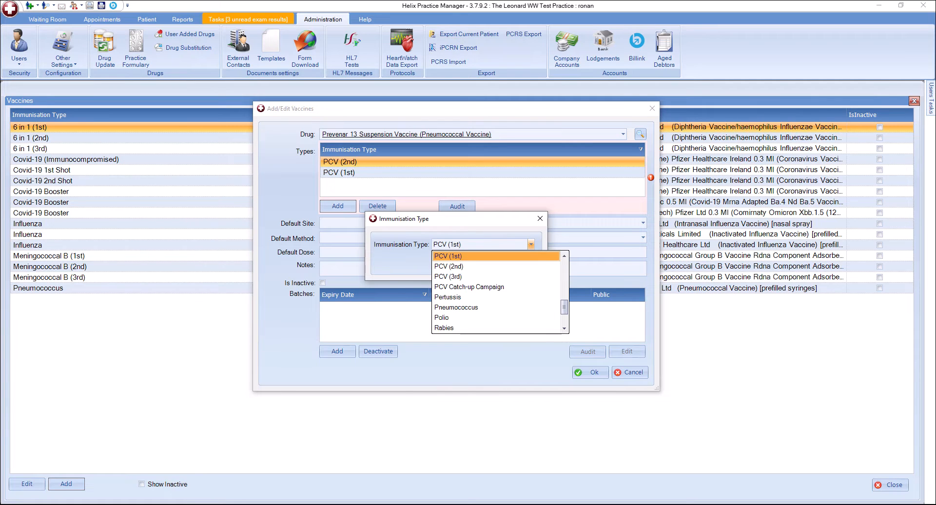
key(Down)
key(Down)
key(Return)
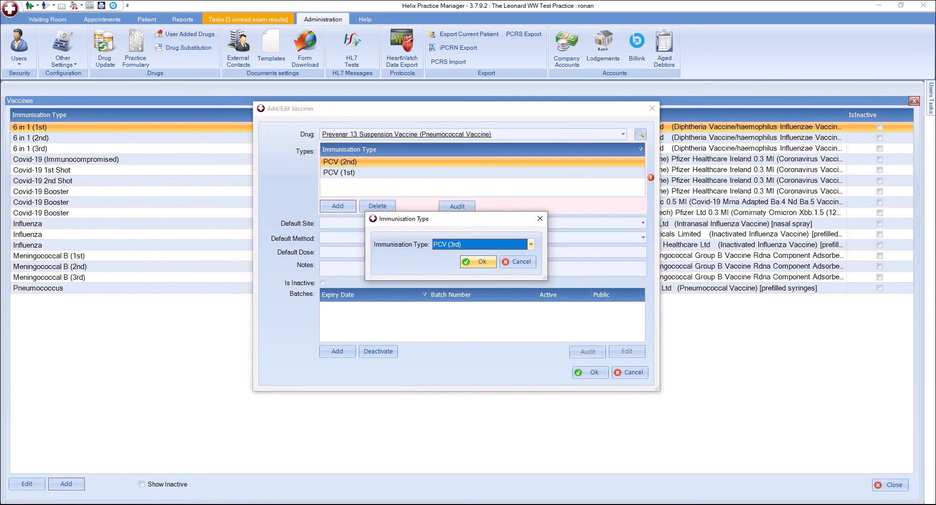
click(478, 261)
Step: Set the Prevenar 13 vaccine's default site to Right Thigh
click(642, 224)
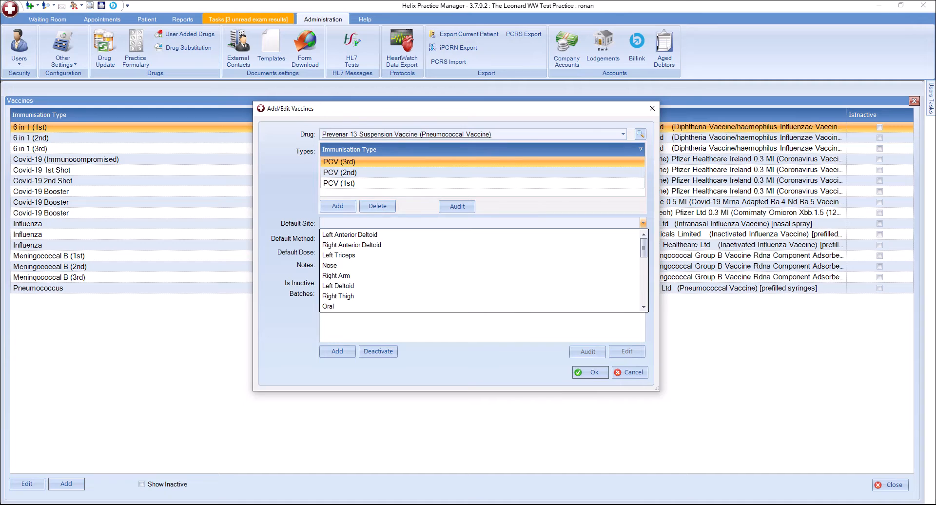
key(r)
key(r)
key(r)
key(Return)
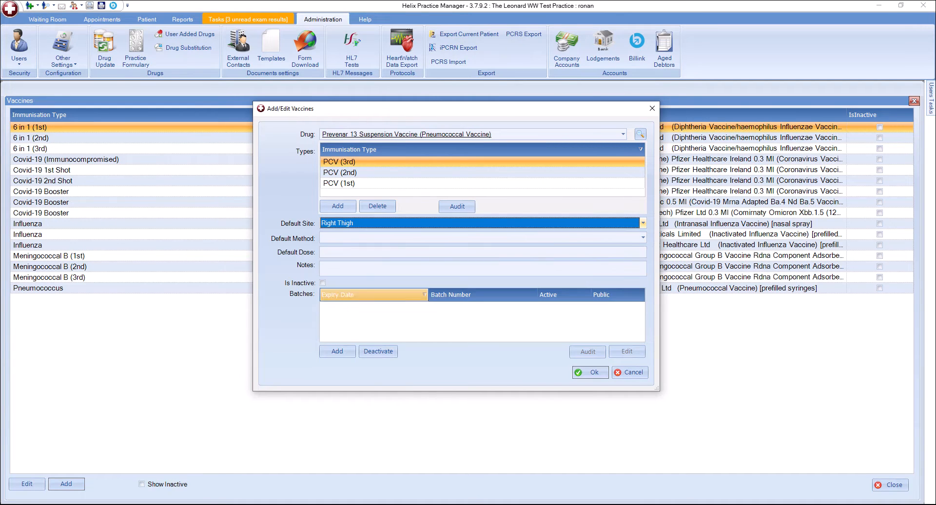
Step: Set the Prevenar 13 vaccine's default method to IM and its default dose to 0.5ml
click(643, 238)
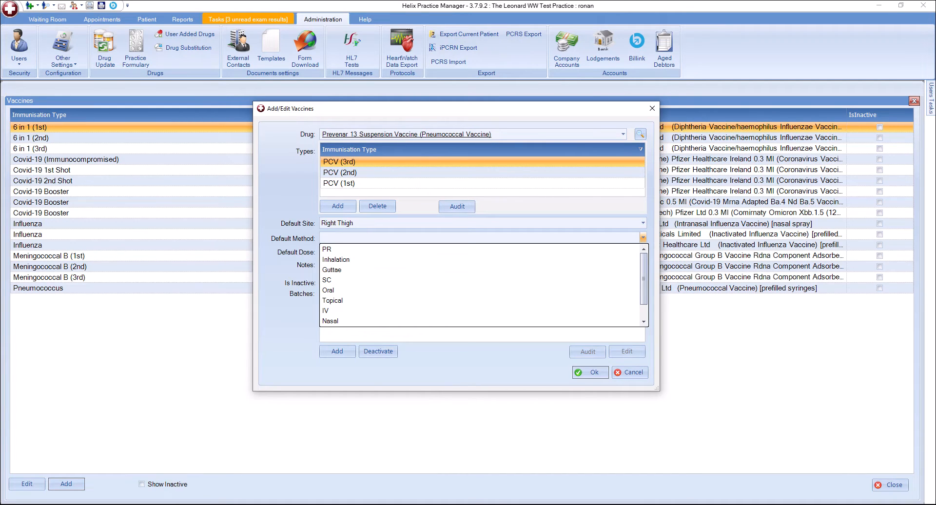
key(i)
click(341, 321)
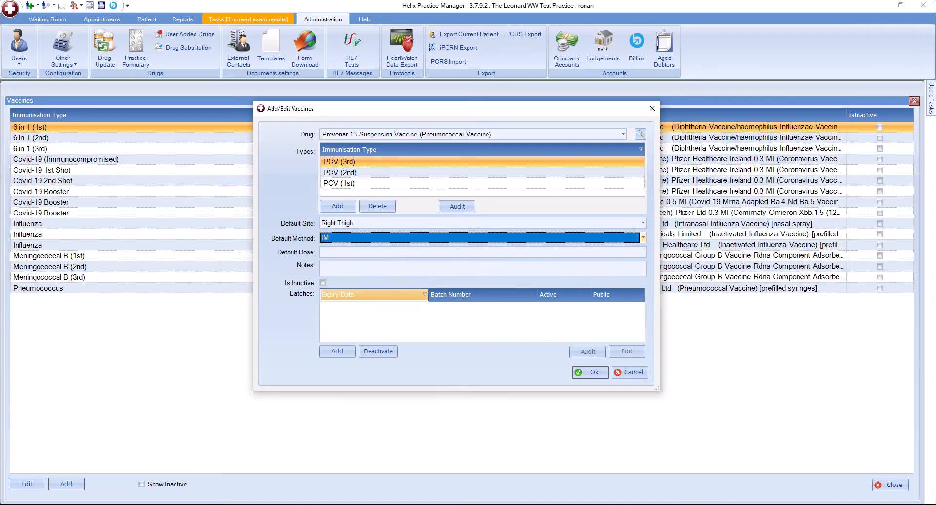
click(341, 252)
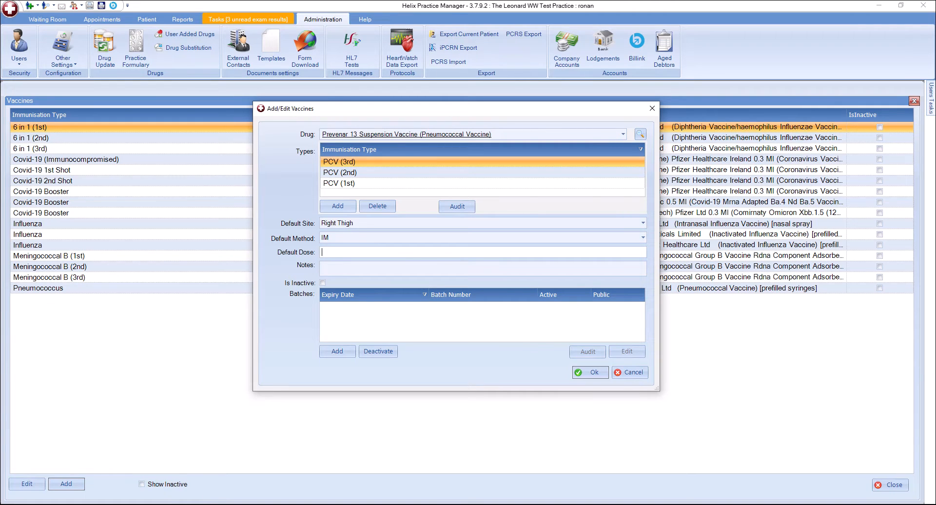
text(0.5ml)
Step: Add an active batch UGA678 with expiry date 15/02/2025 to the Prevenar 13 vaccine and save the vaccine
click(337, 351)
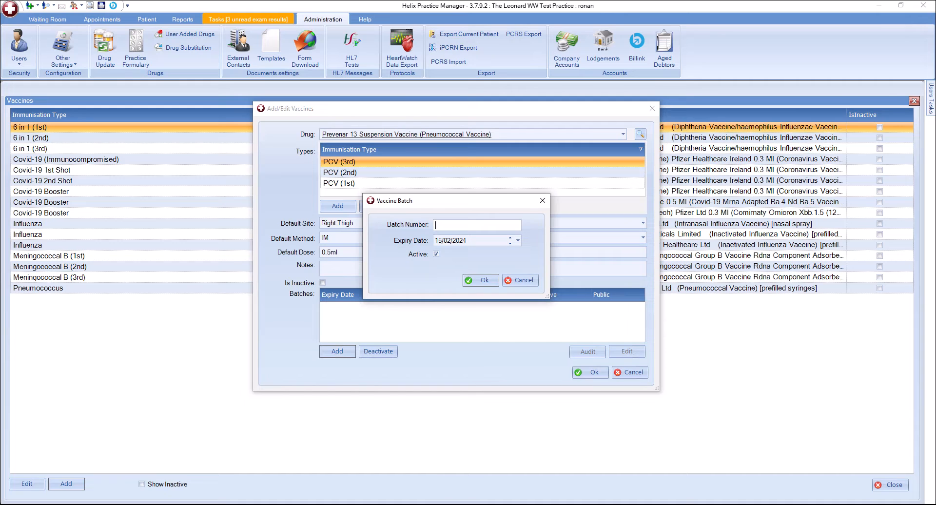
text(UGA678)
key(Tab)
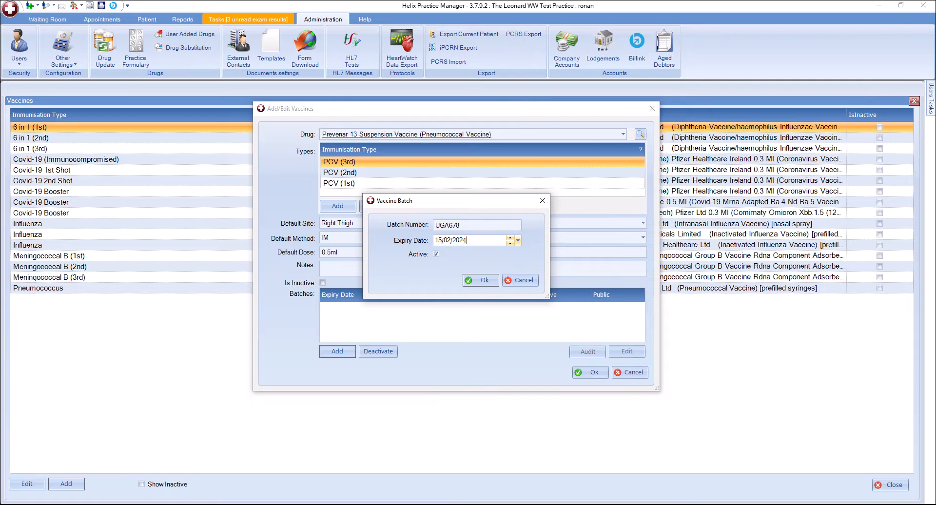
key(BackSpace)
text(5)
click(481, 280)
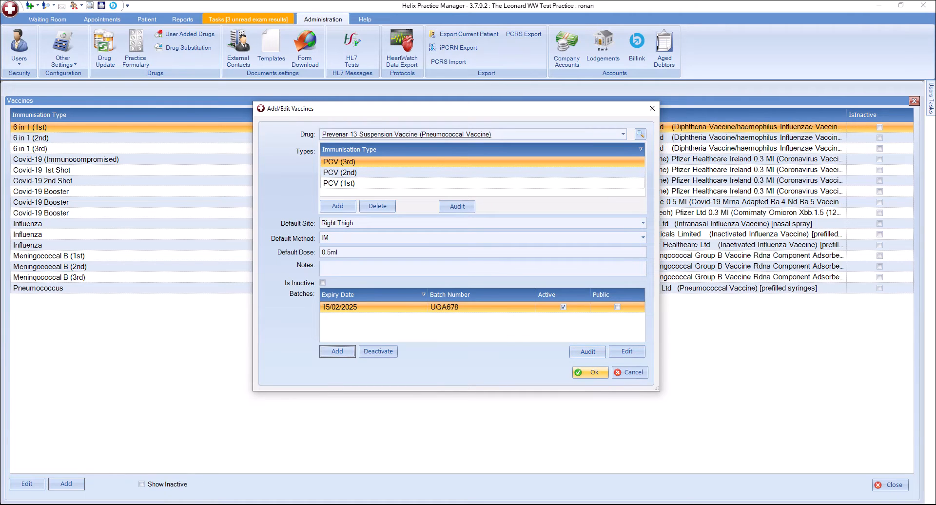
click(590, 372)
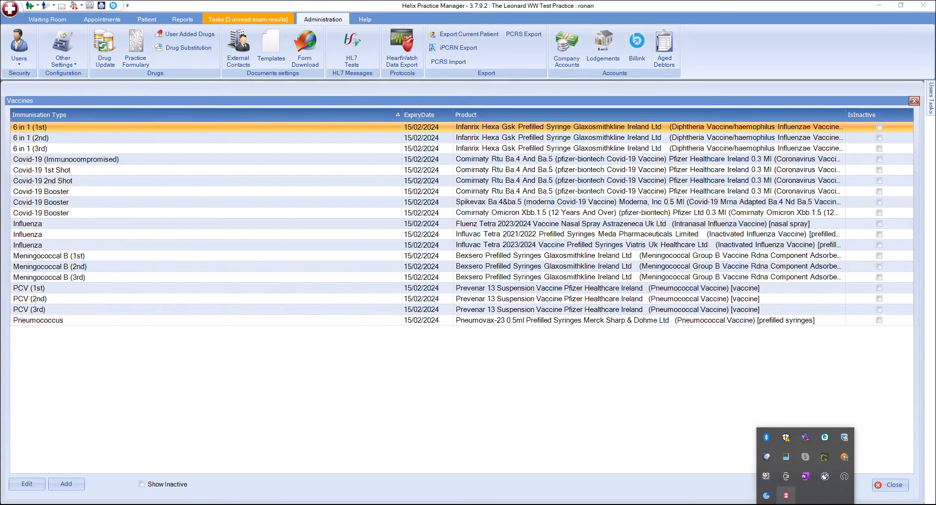
click(206, 127)
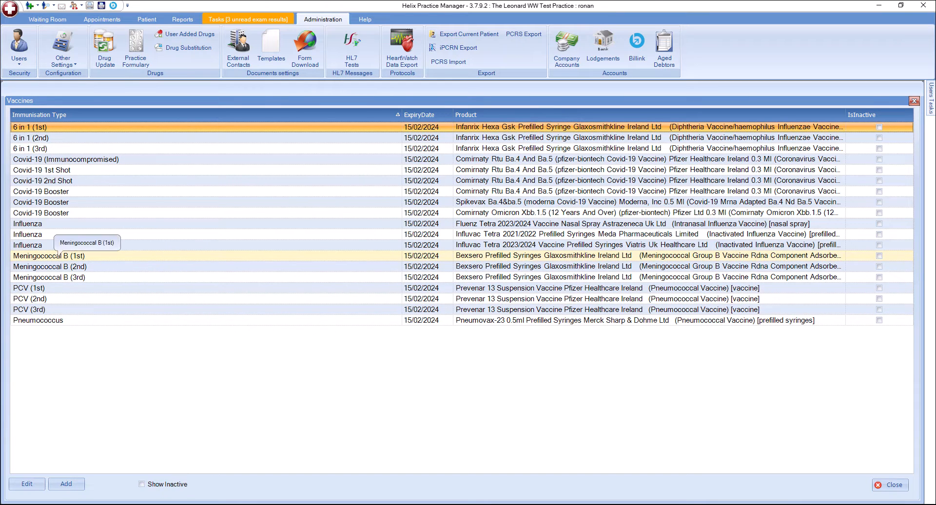
click(59, 254)
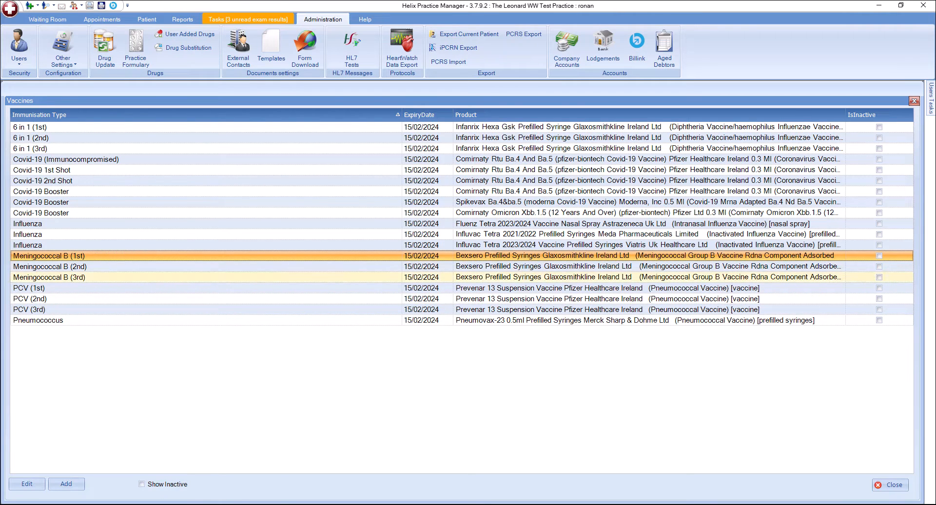
click(81, 288)
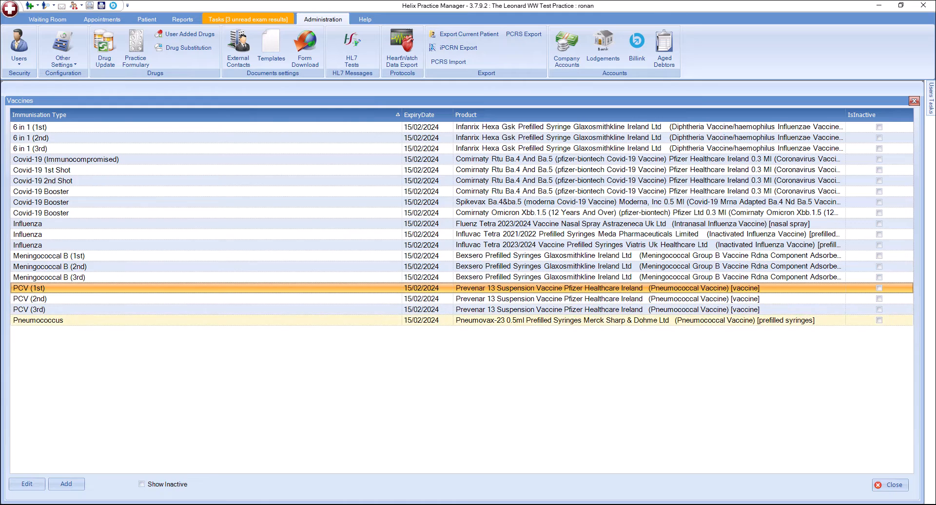
click(59, 299)
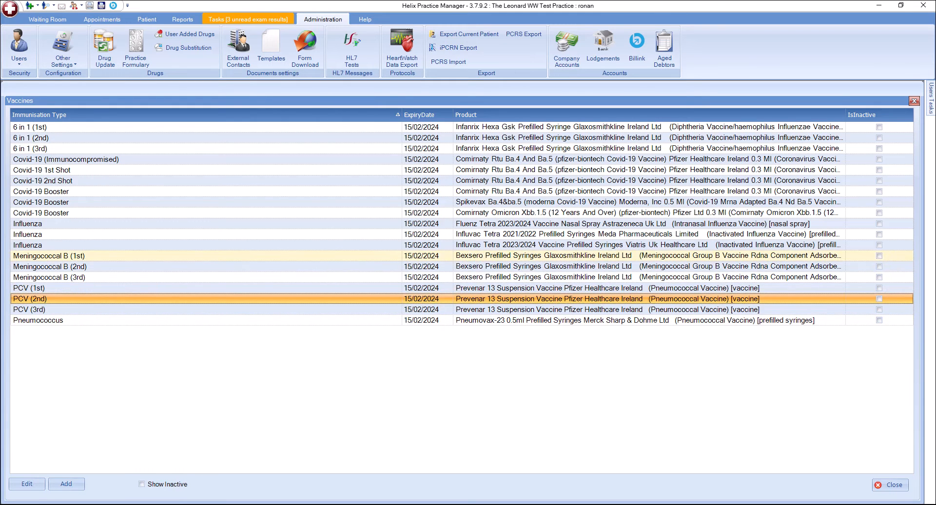
click(43, 288)
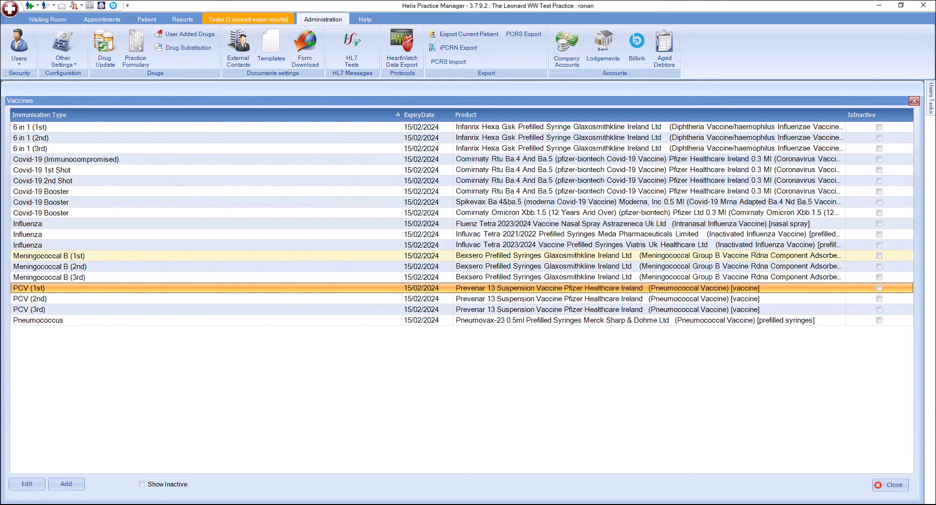
Step: Edit the Meningococcal B (1st) vaccine and add an active batch HGV123 with expiry date 15/02/2025
click(49, 256)
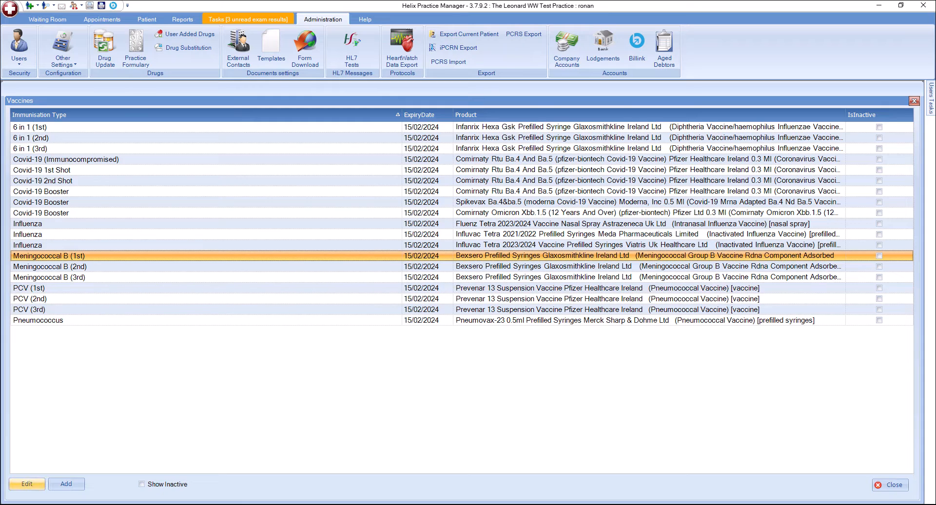
click(27, 483)
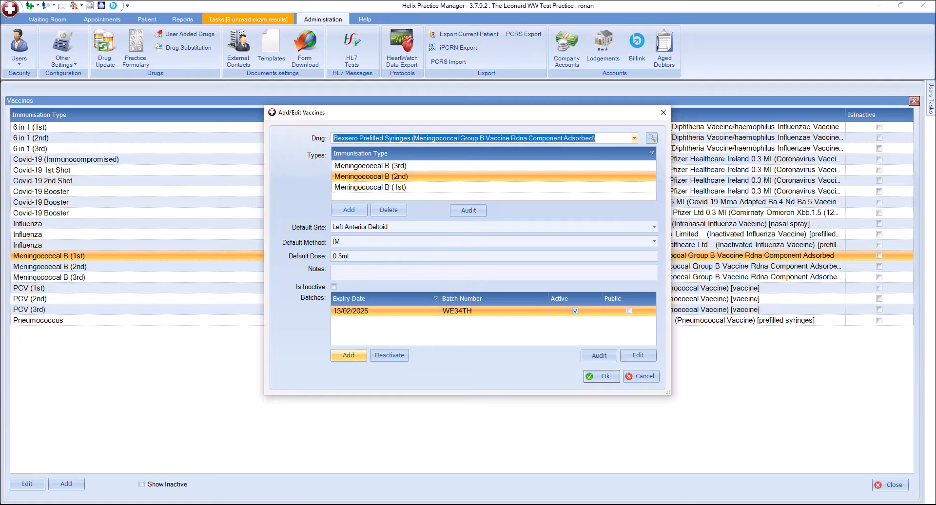
click(349, 355)
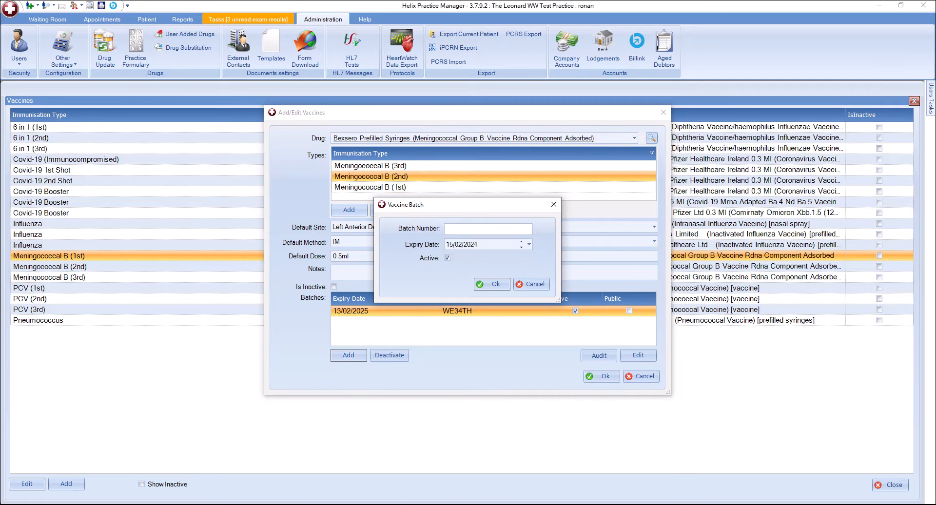
text(HGV123)
key(Tab)
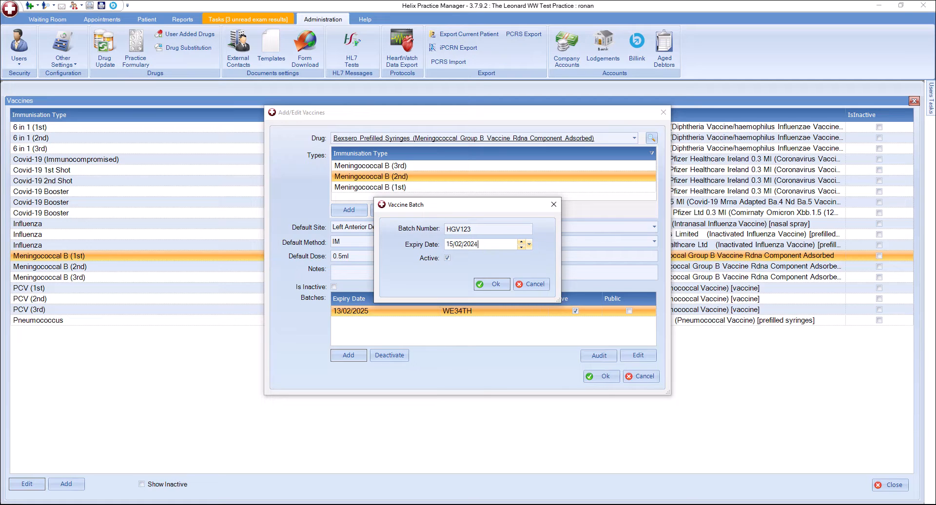
text(5)
key(Return)
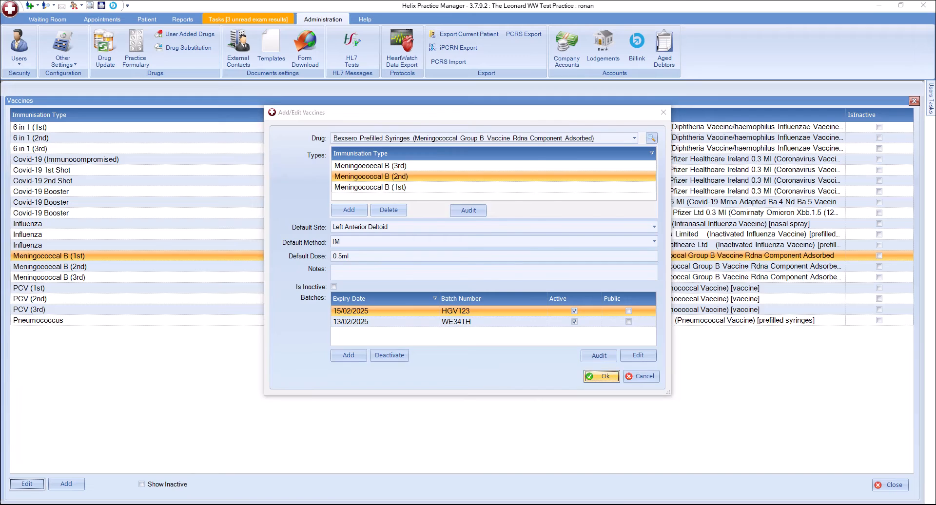
Step: Save the new batch, reopen the vaccine from its Meningococcal B (2nd) entry, deactivate batch WE34TH and save
click(604, 376)
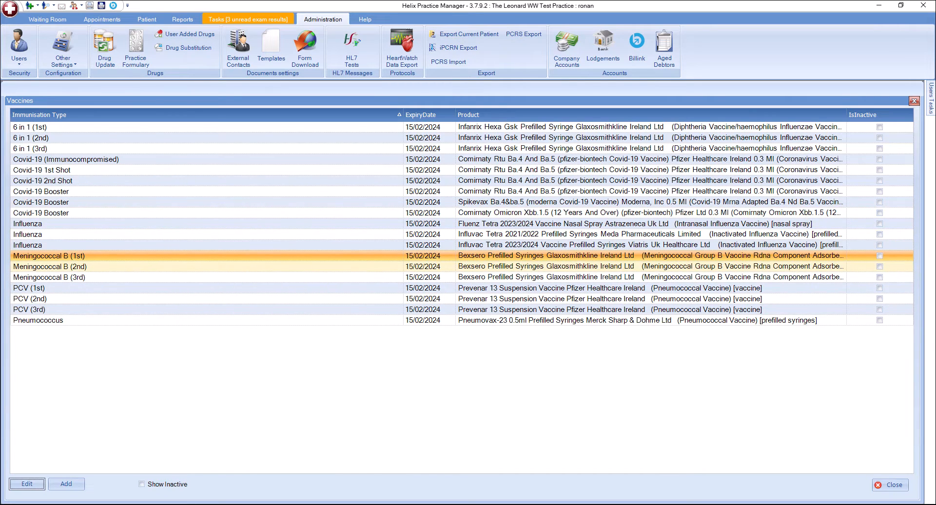
click(55, 267)
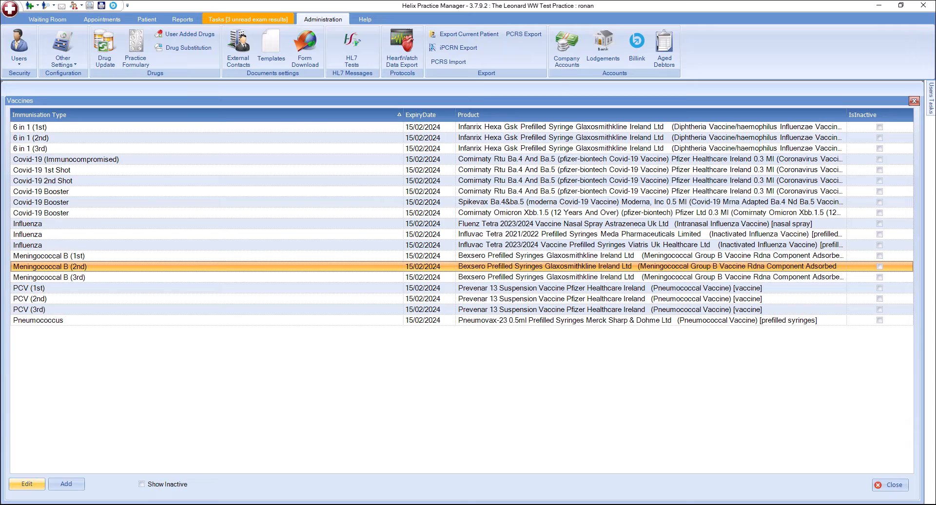
click(27, 484)
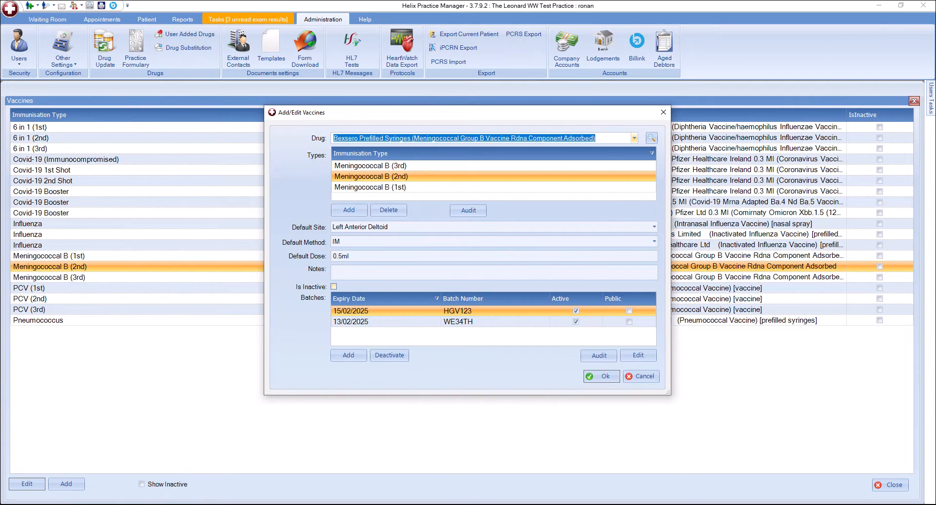
click(416, 321)
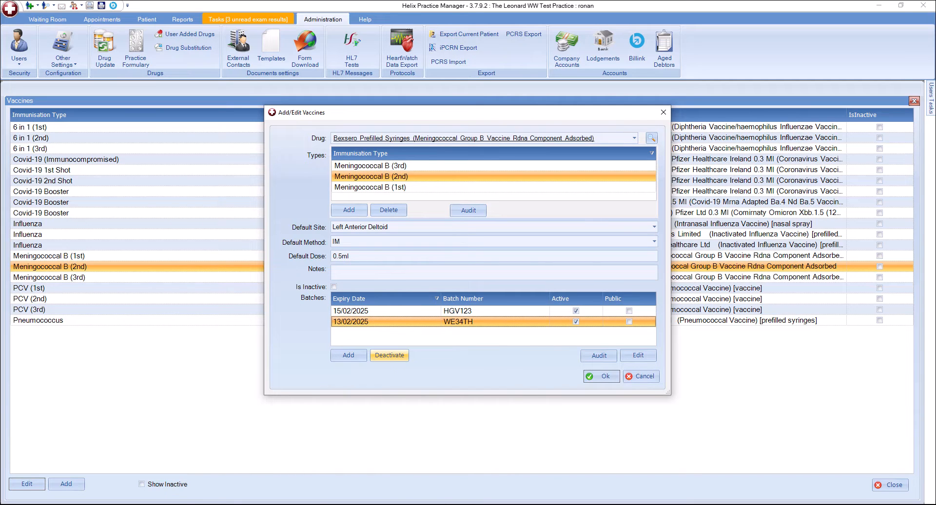
click(389, 355)
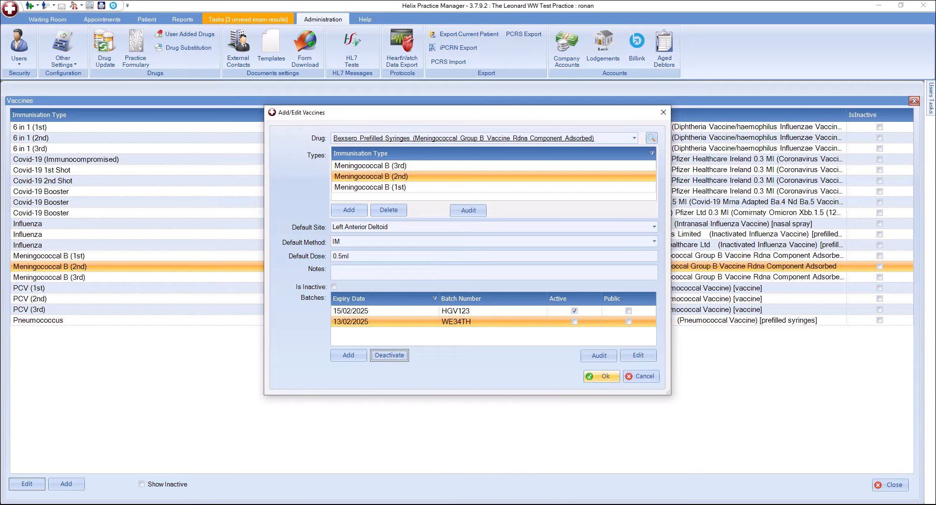
click(603, 376)
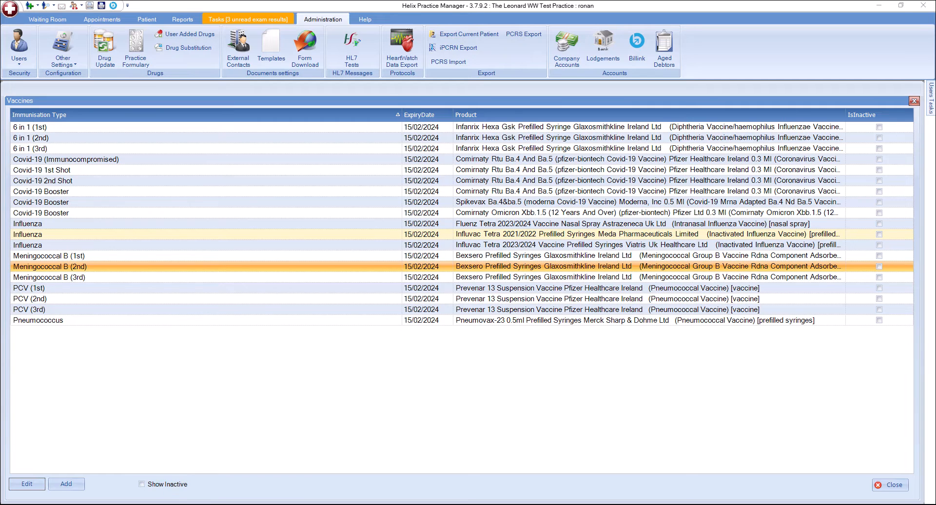
Step: Check the batches of the Influvac Tetra 2021/2022 and 2023/2024 influenza vaccines, closing each without changes
click(648, 234)
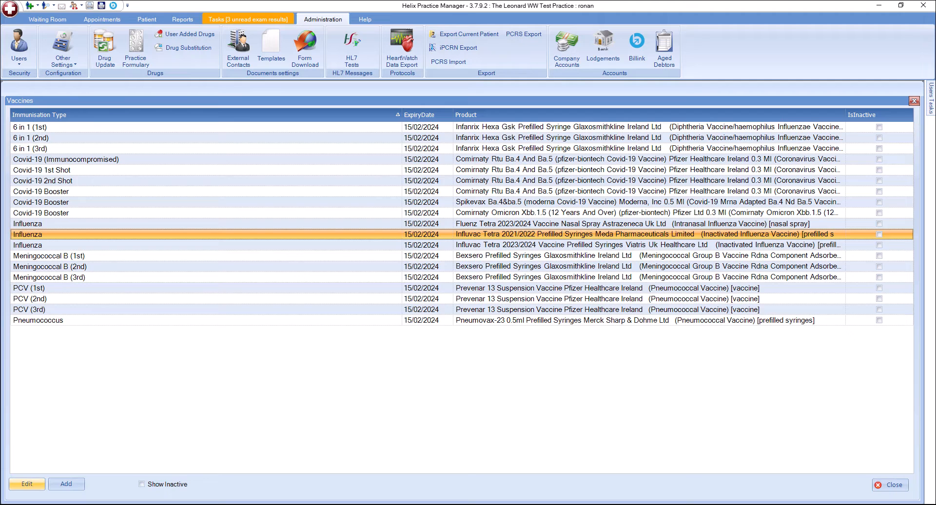
click(27, 484)
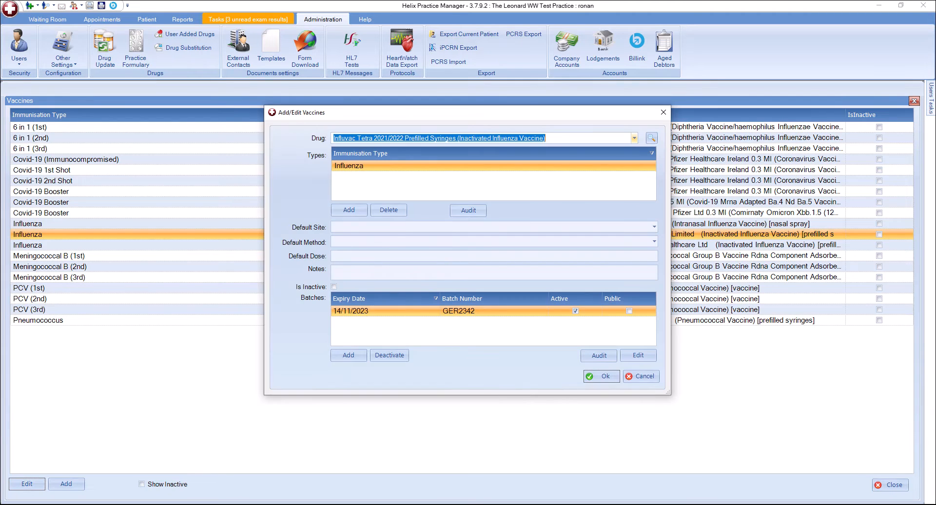
click(641, 376)
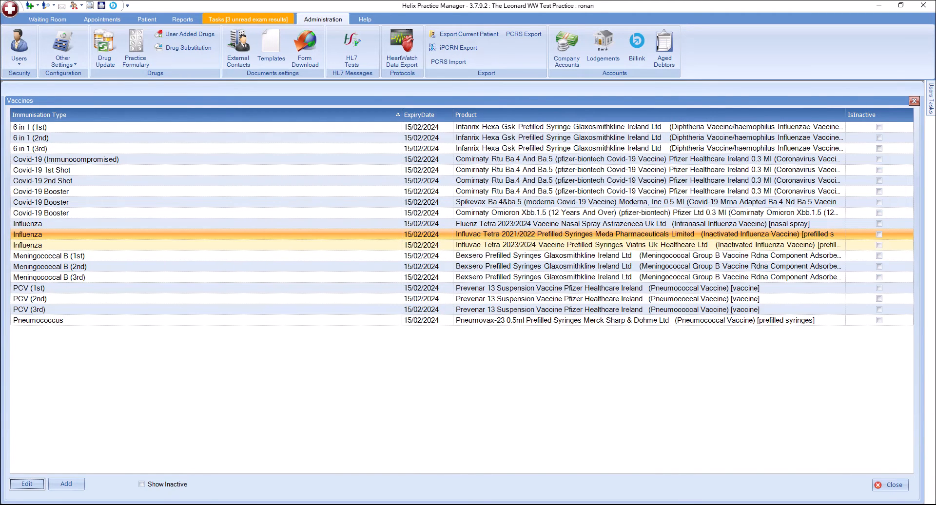
click(206, 245)
click(27, 484)
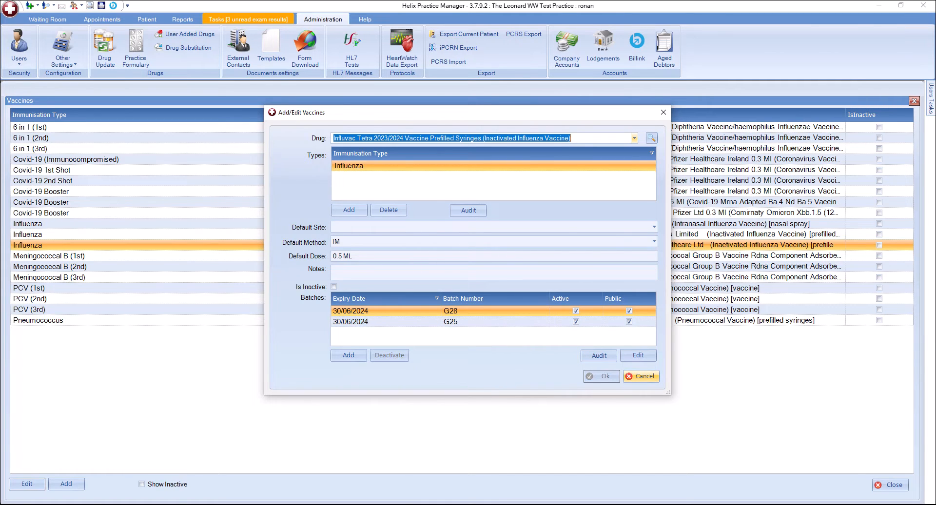
click(641, 376)
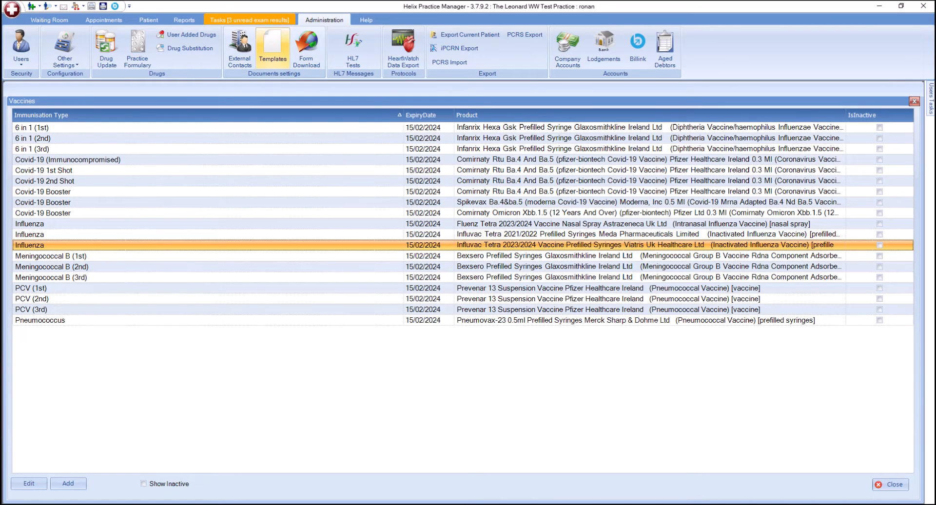
Step: Open the test baby's record from the patient search
click(148, 20)
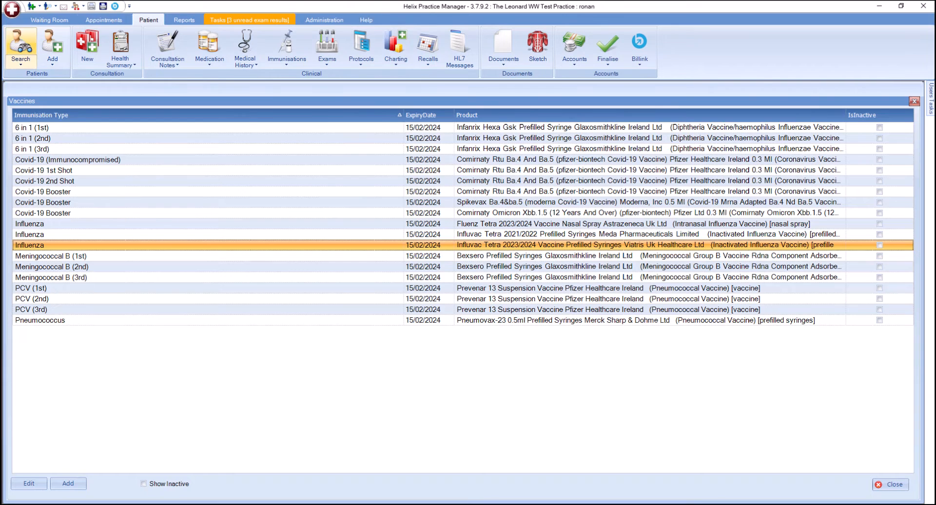
click(21, 47)
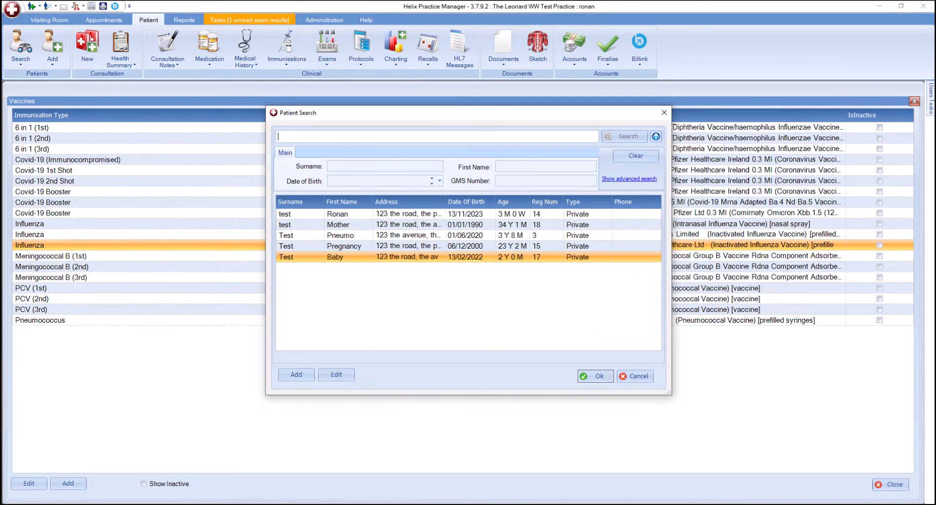
double_click(334, 257)
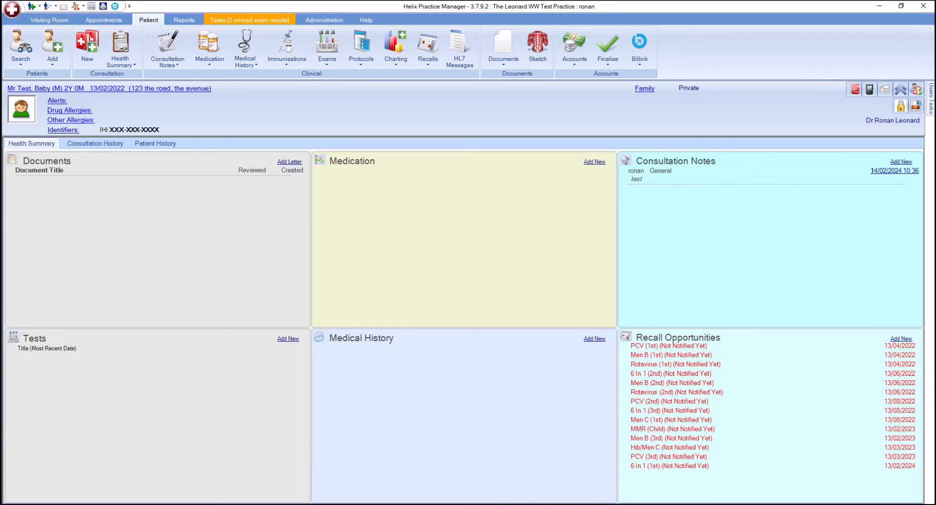
Step: Add a letter to the patient's record using the Immunisation consent letter template
click(504, 46)
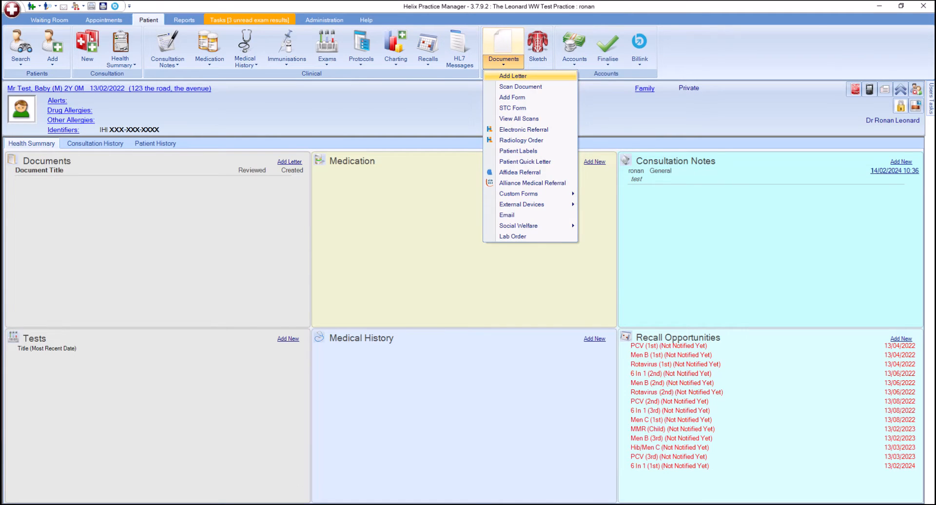
click(512, 76)
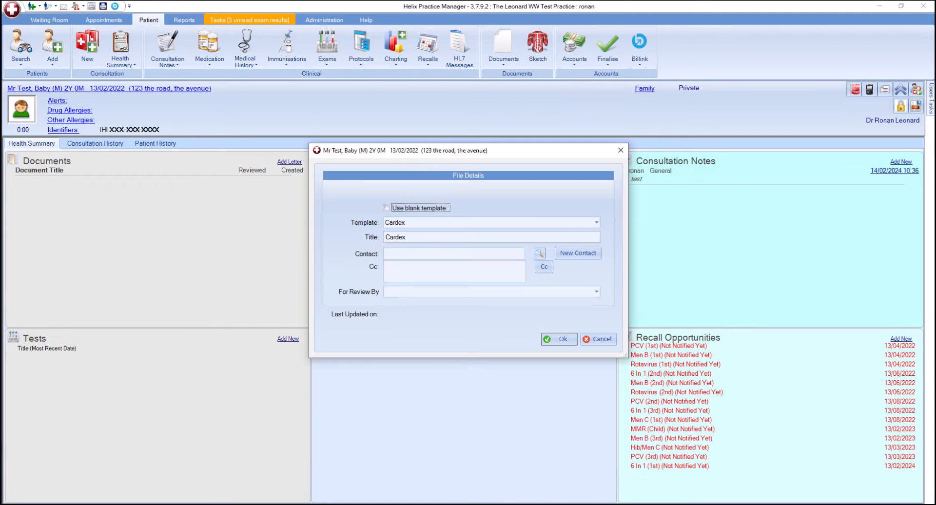
click(597, 222)
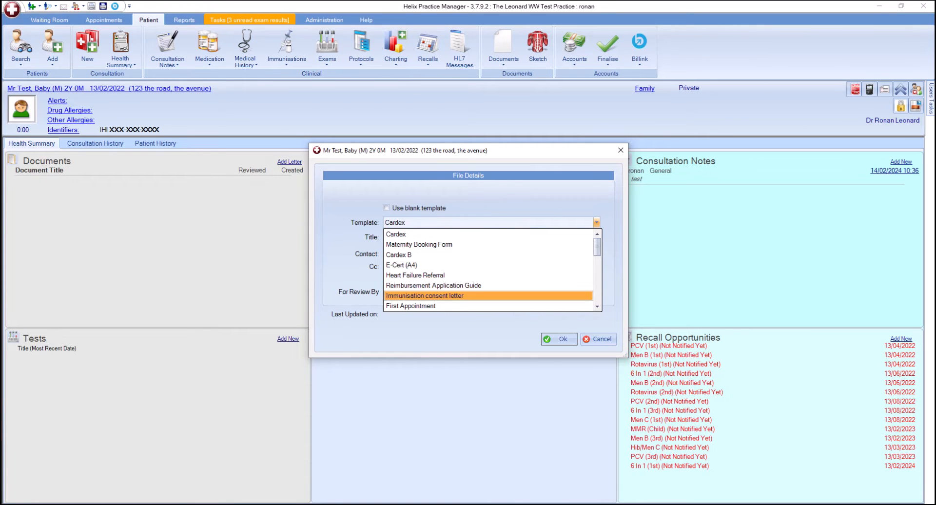
key(Return)
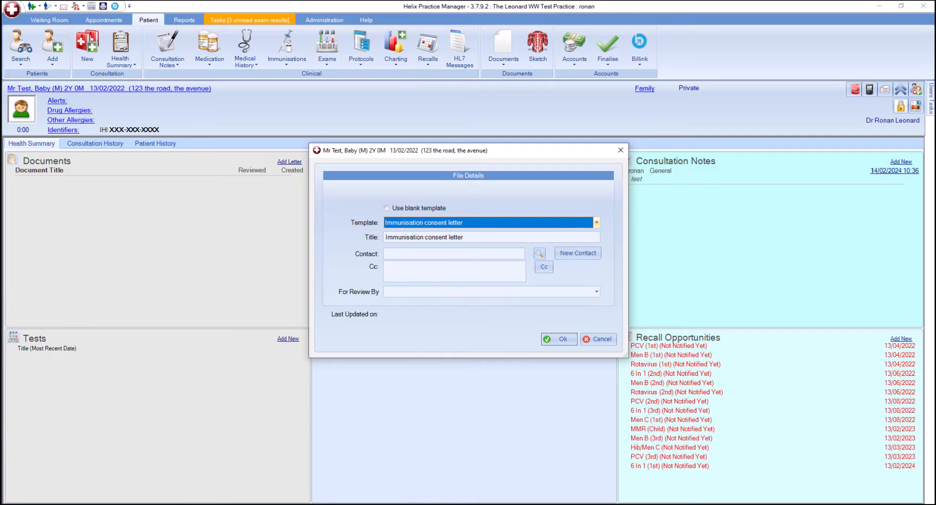
click(558, 339)
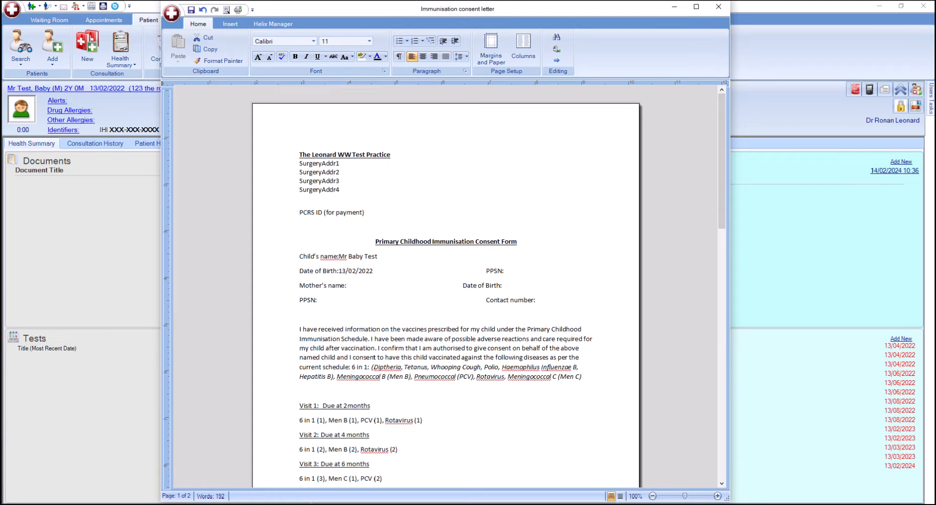
Step: Print the completed immunisation consent letter, and save and close it in the patient's record
click(502, 285)
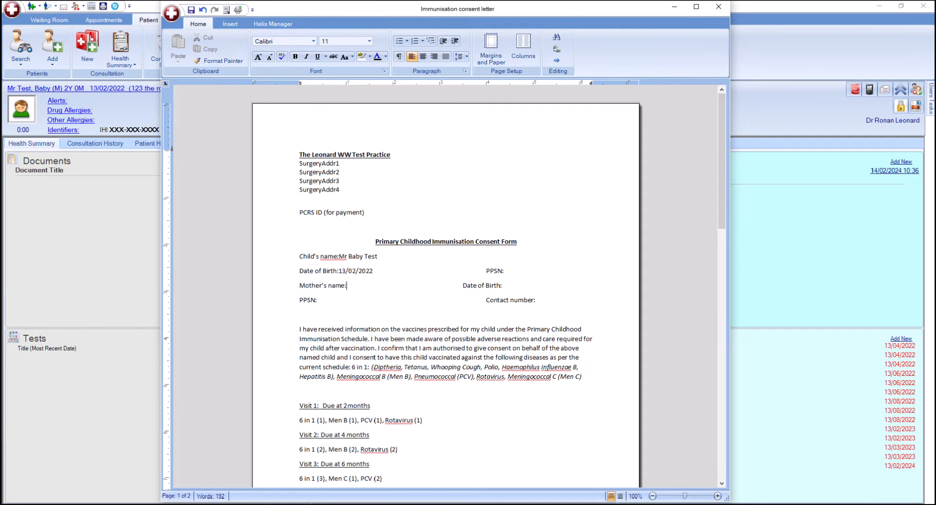
scroll(446, 288, down, 8)
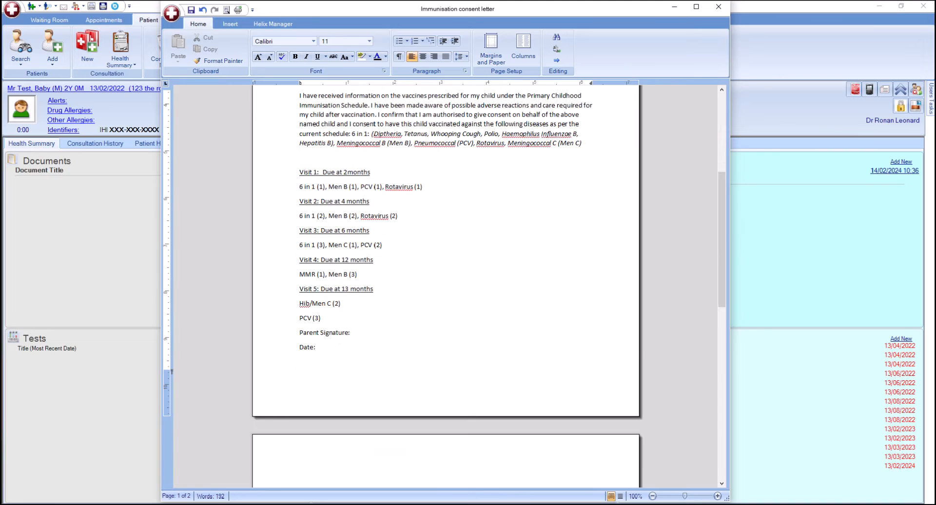
scroll(446, 288, down, 5)
scroll(446, 288, up, 7)
scroll(446, 288, up, 1)
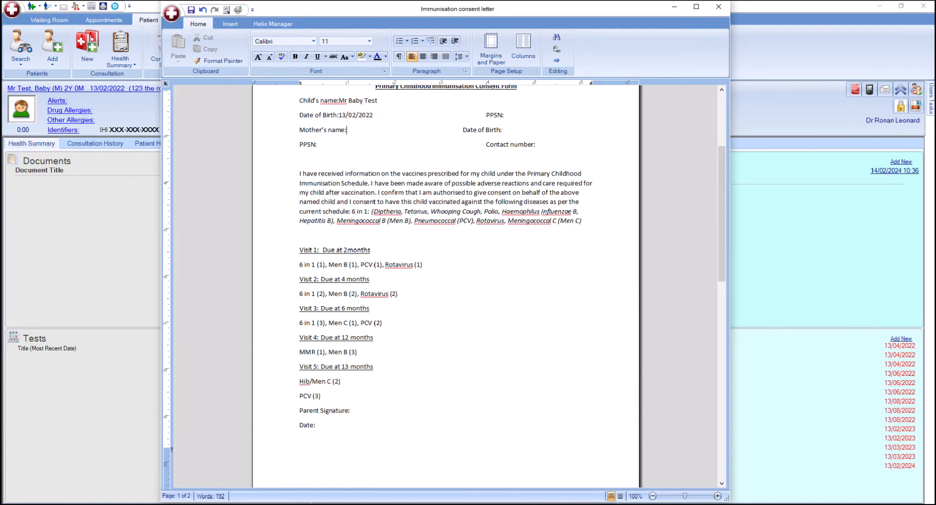
scroll(446, 287, up, 4)
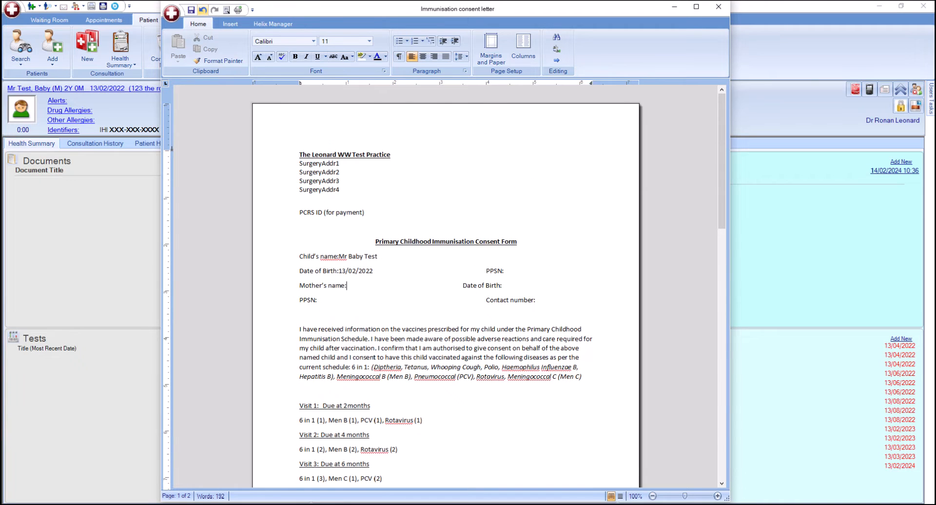
click(171, 13)
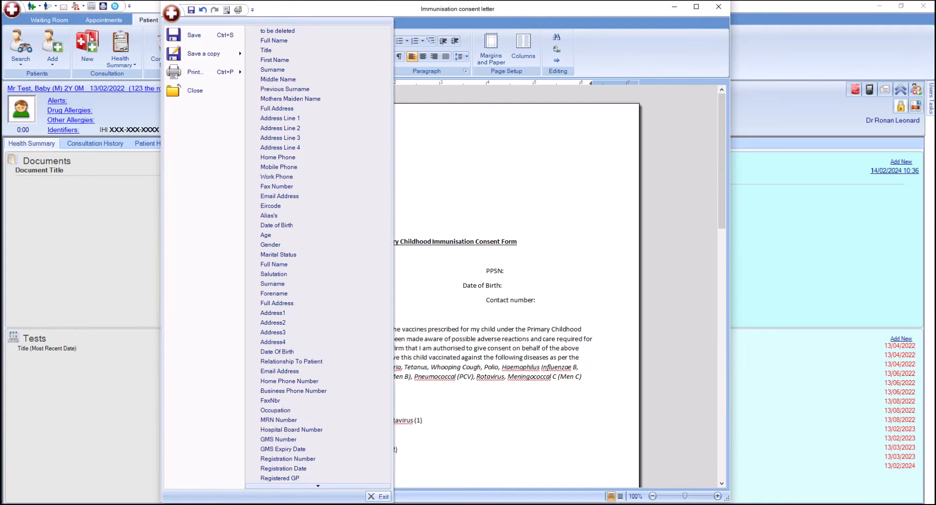
mouse_move(204, 72)
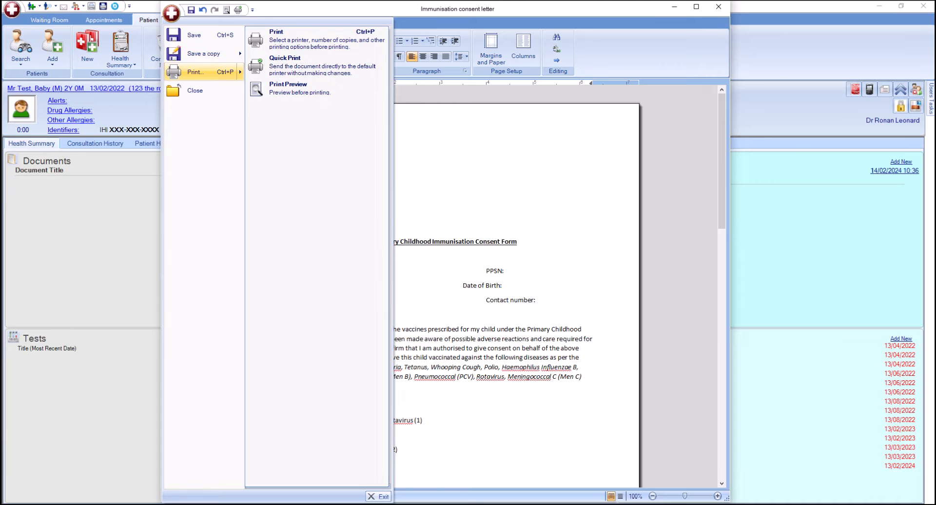
click(317, 39)
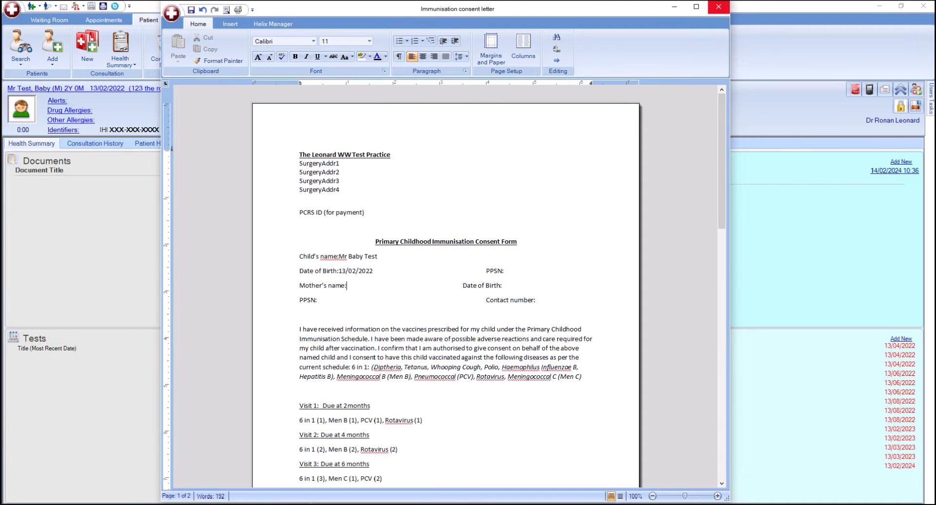
click(719, 7)
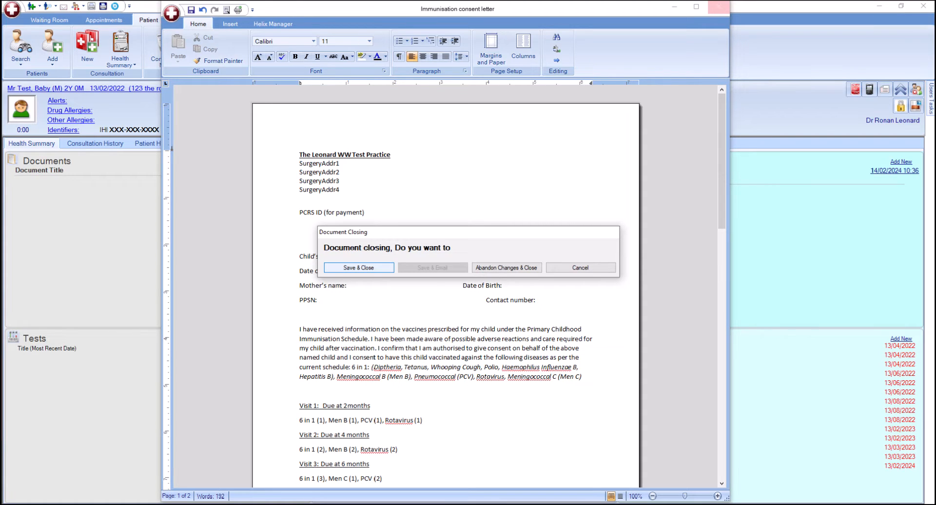
key(Return)
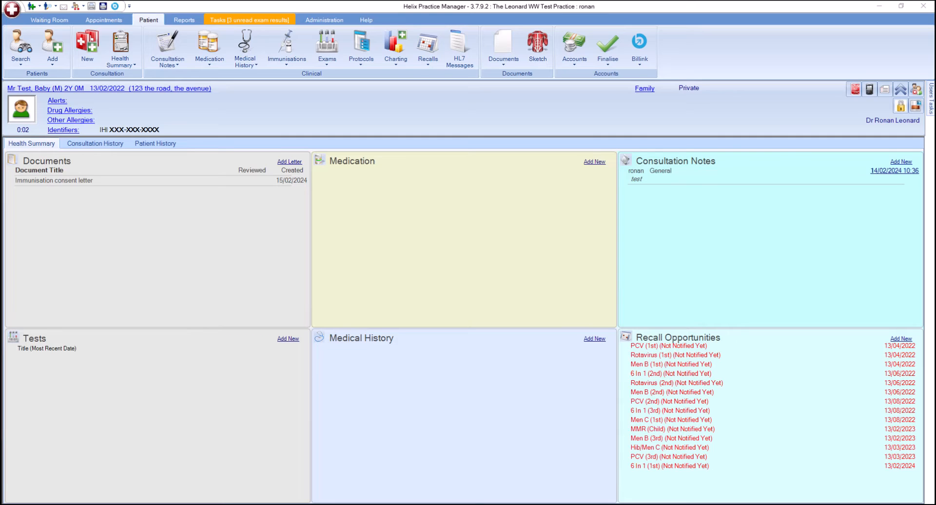
Step: Check the family members listed in the patient's personal details and close the details without changes
click(108, 88)
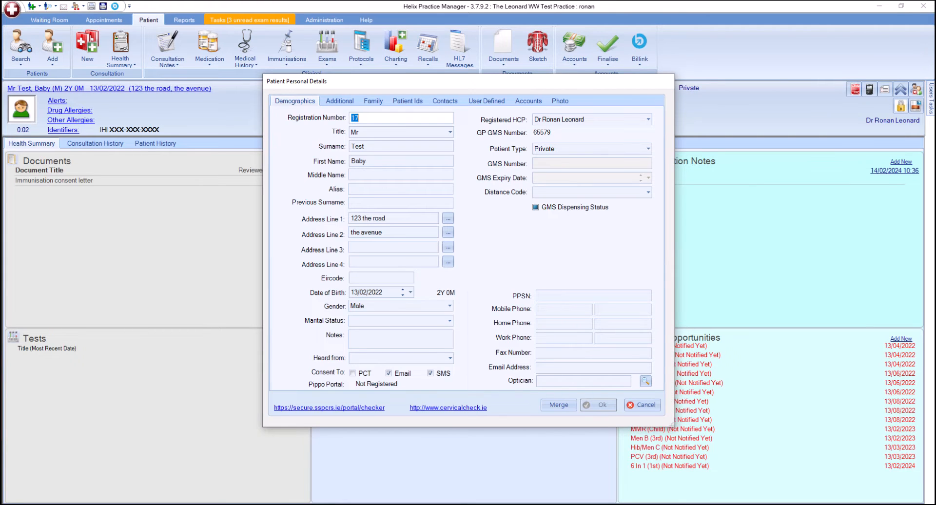
click(373, 101)
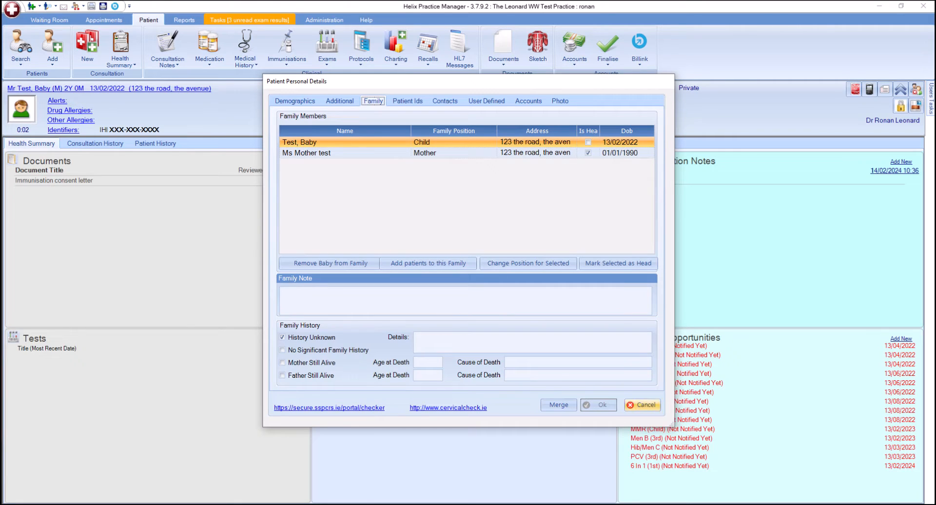
click(642, 404)
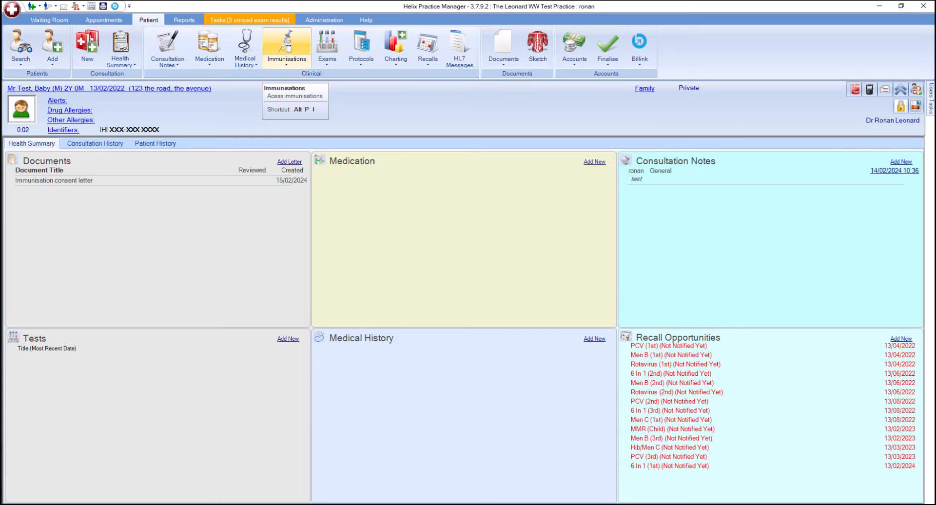
Step: Create the 6 in 1 (1st) immunisation from the patient's recall schedule, using the Infanrix Hexa vaccine from batch YTE123
click(287, 45)
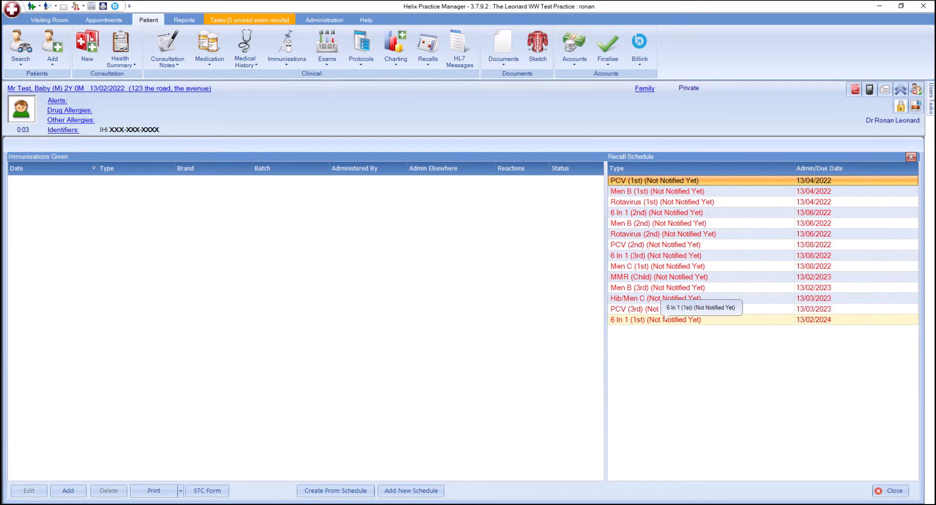
click(664, 319)
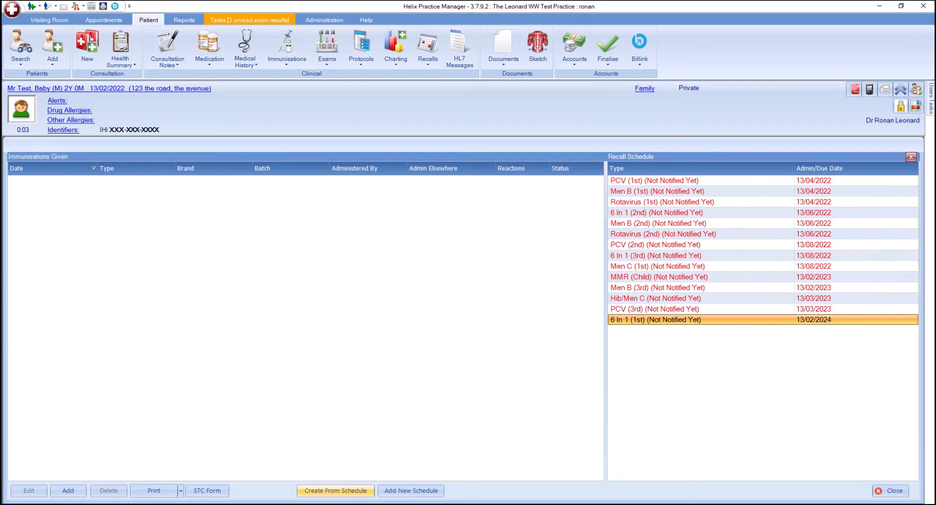
click(335, 490)
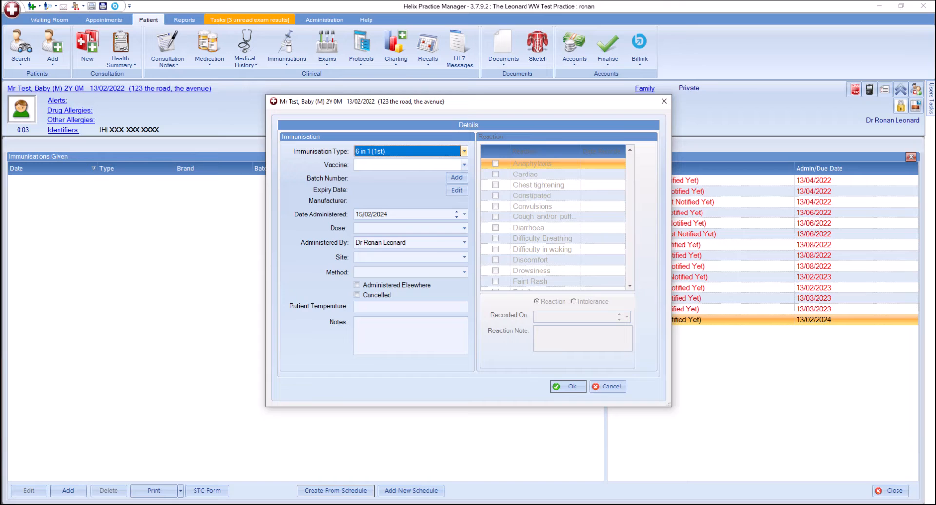
click(463, 164)
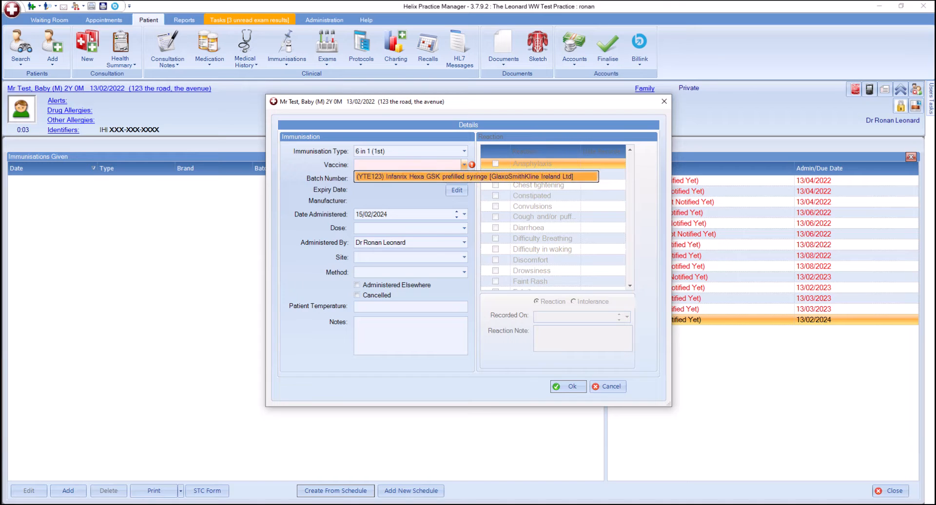
click(463, 177)
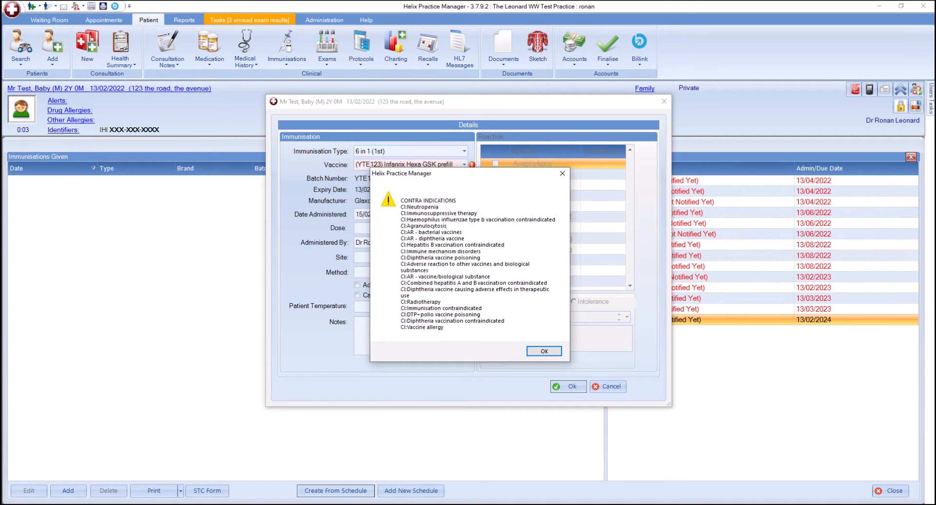
key(Return)
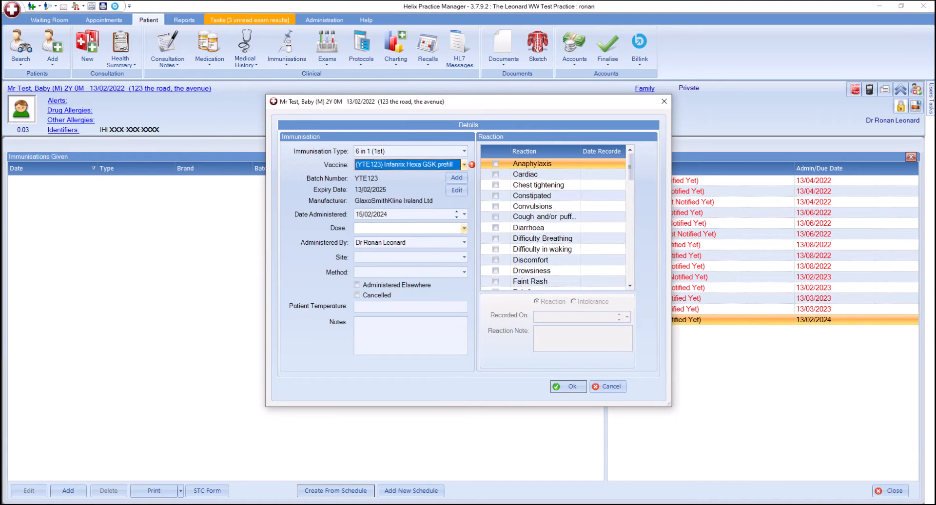
Step: Set the immunisation's dose to 0.5 ML and its site to Left Anterior Deltoid
click(464, 228)
key(Down)
key(Return)
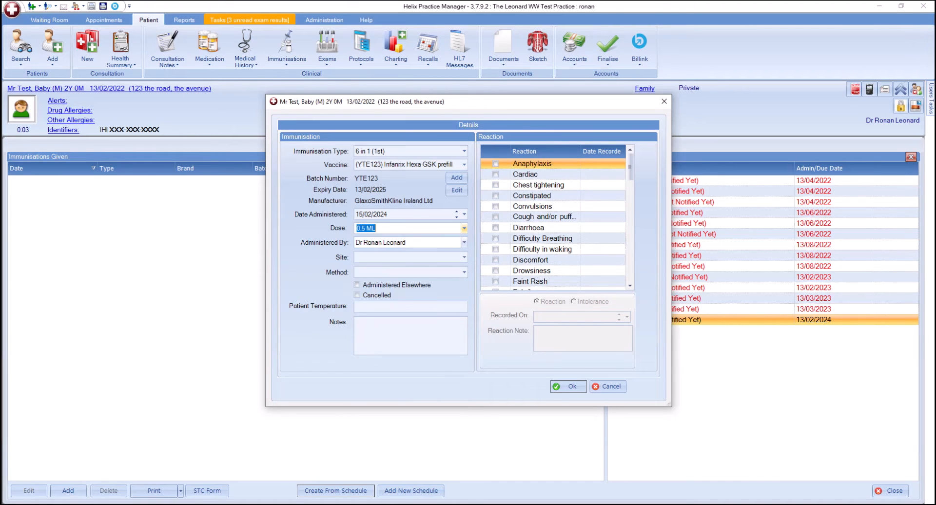
click(464, 256)
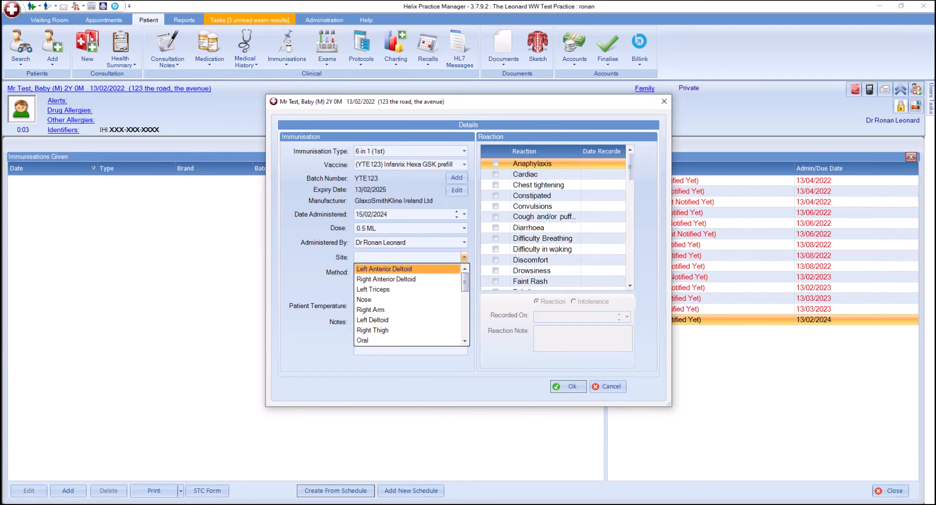
key(Return)
Step: Set the administration method to IM, save the 6 in 1 immunisation, and return to the patient's health summary
click(464, 272)
key(Down)
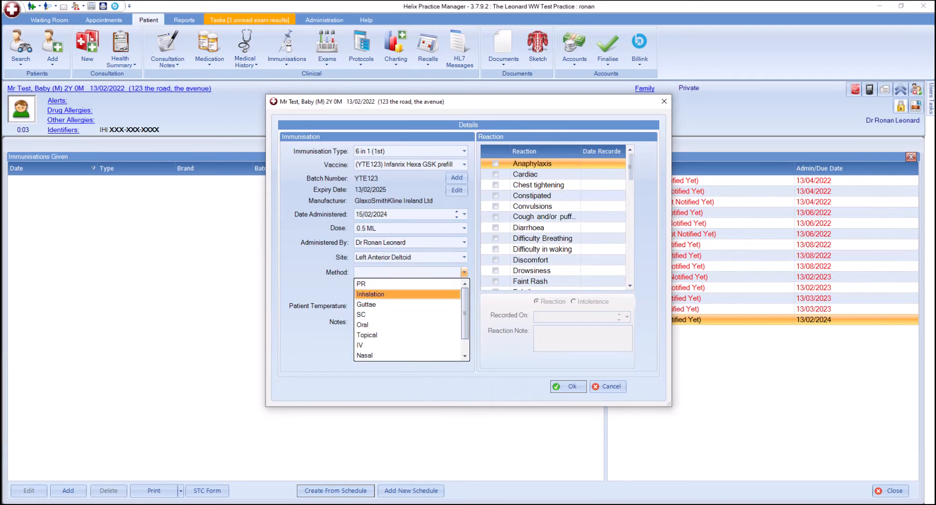
key(Down)
key(Down)
key(Down)
key(Down)
key(Down)
key(Down)
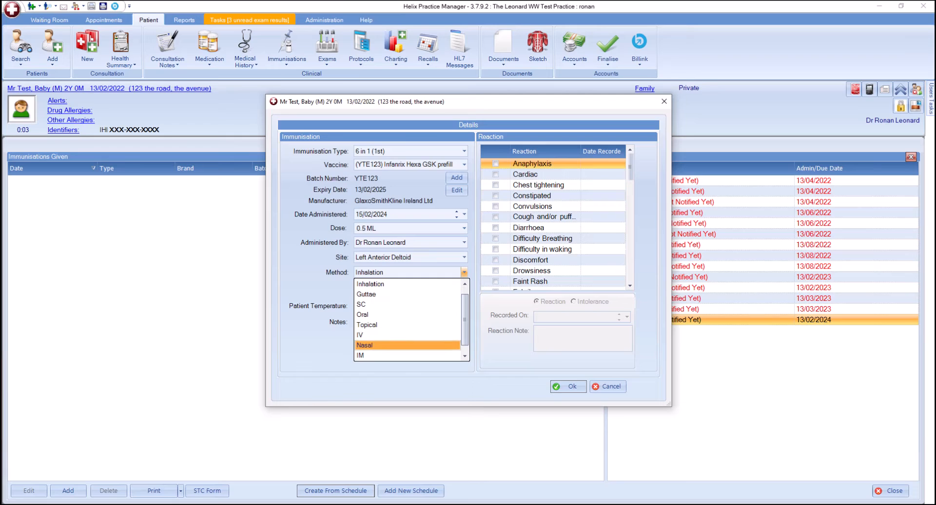
key(Return)
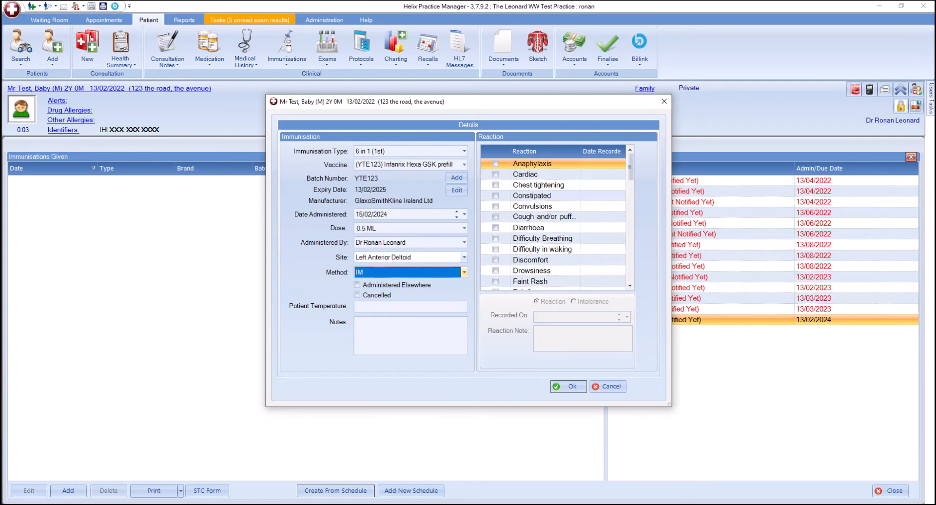
key(Return)
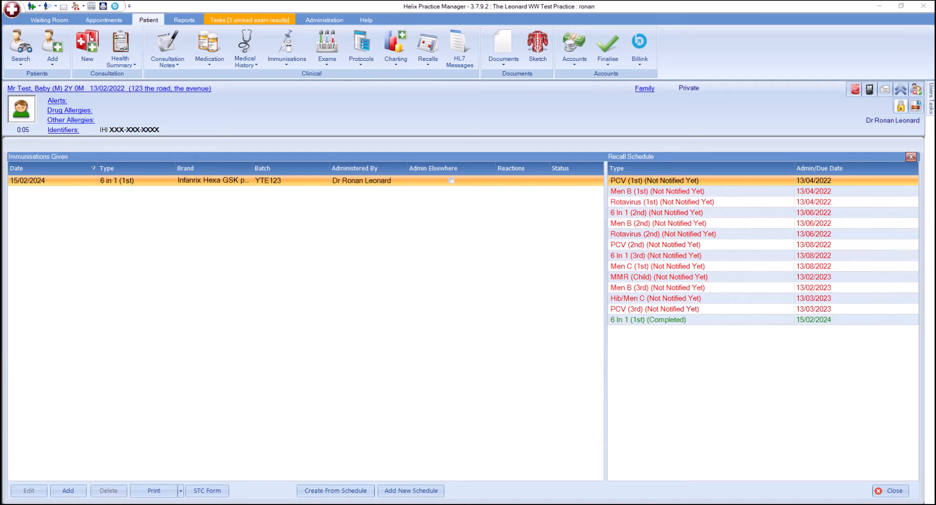
click(890, 490)
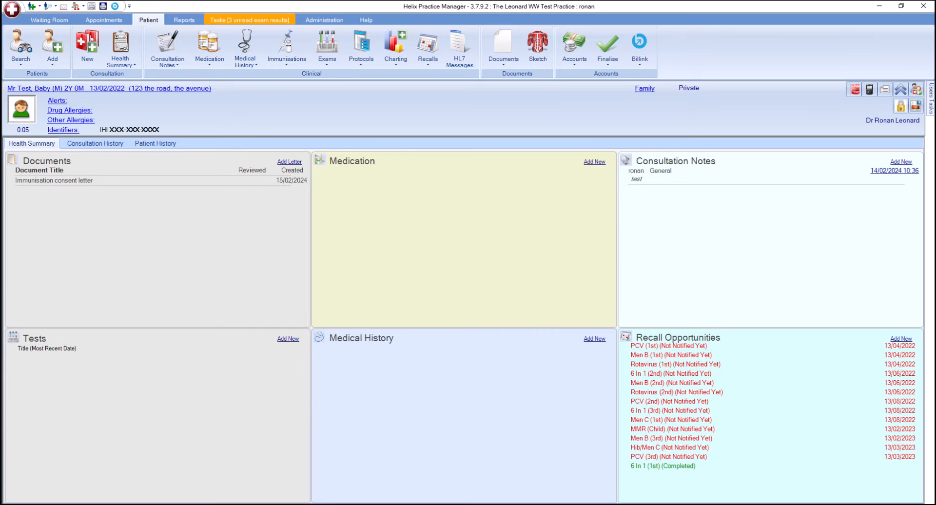
Step: Add a consultation note summarised "childhood immunisations" with the detail "childhood immunisations given, 6 in 1 first", keeping the spelling as entered
click(900, 161)
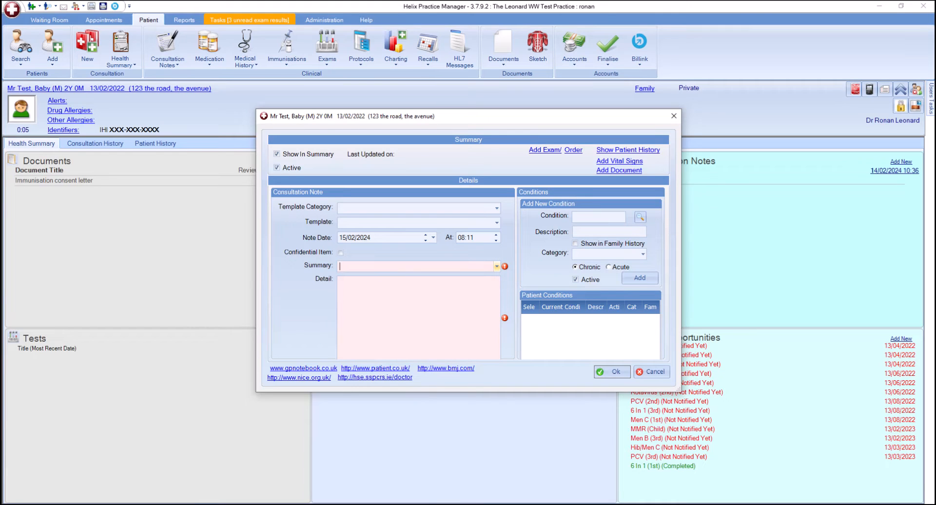
text(childhood immunisations)
key(Tab)
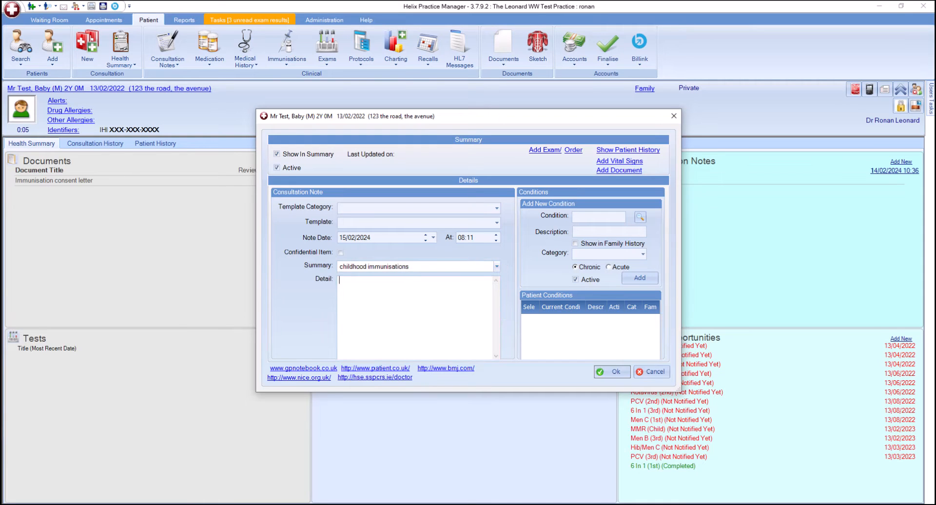
text(childhood immunisations given, )
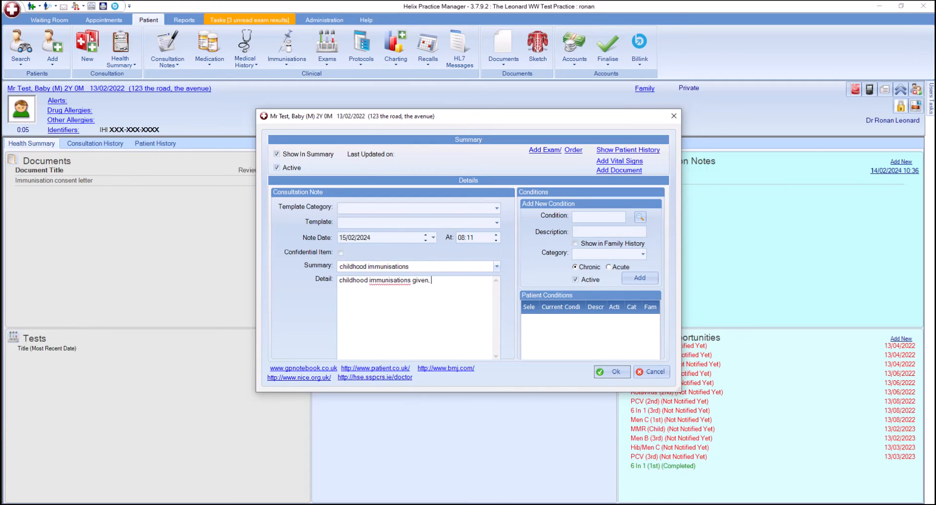
text(6 in 1 first)
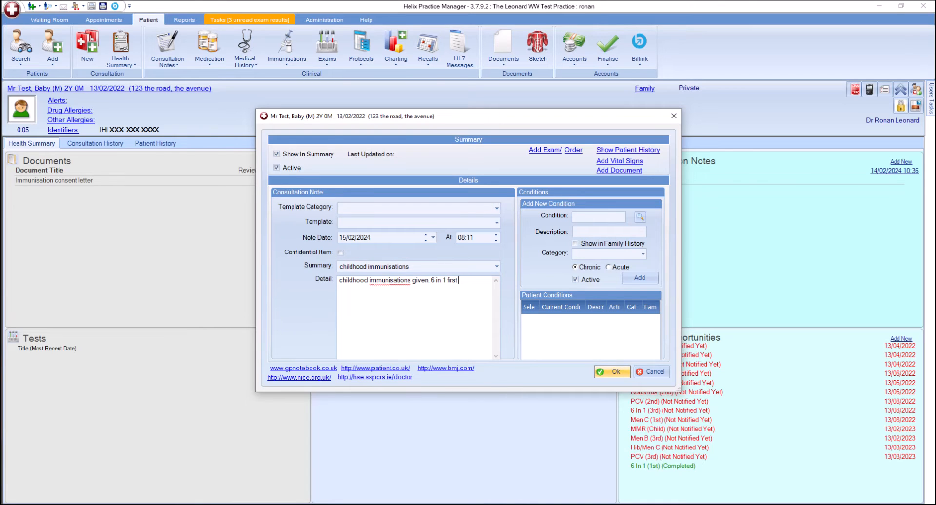
key(Return)
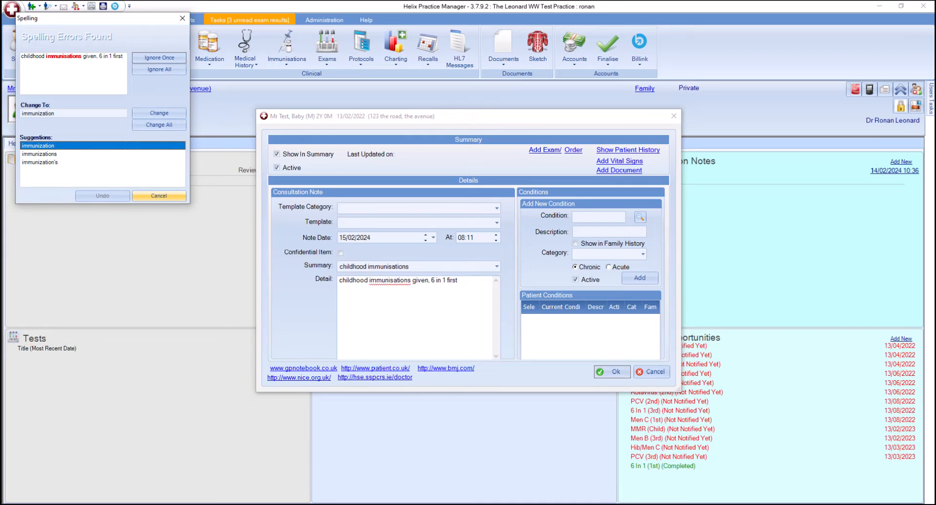
click(158, 195)
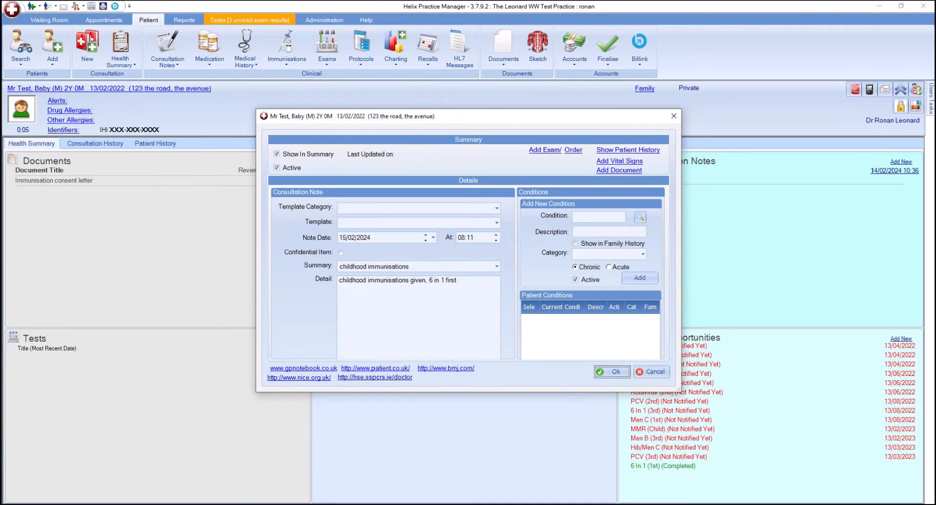
key(Return)
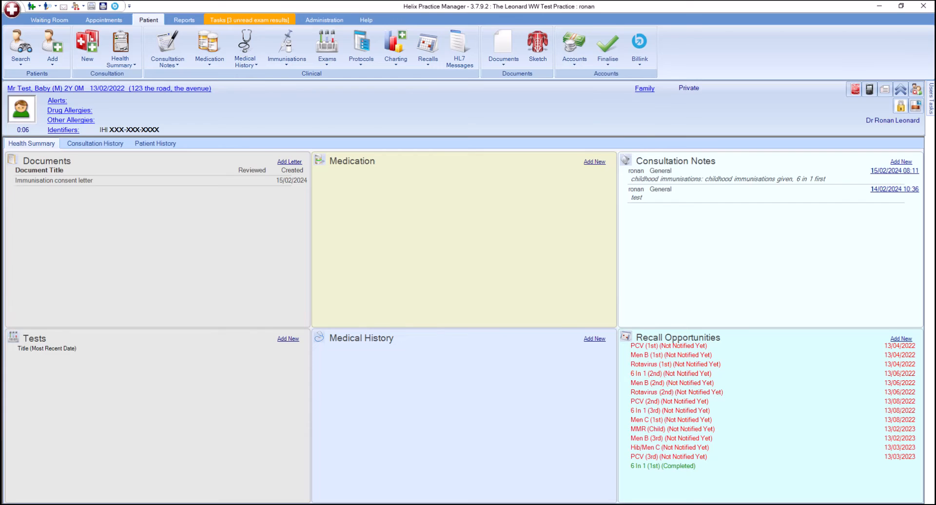
click(324, 20)
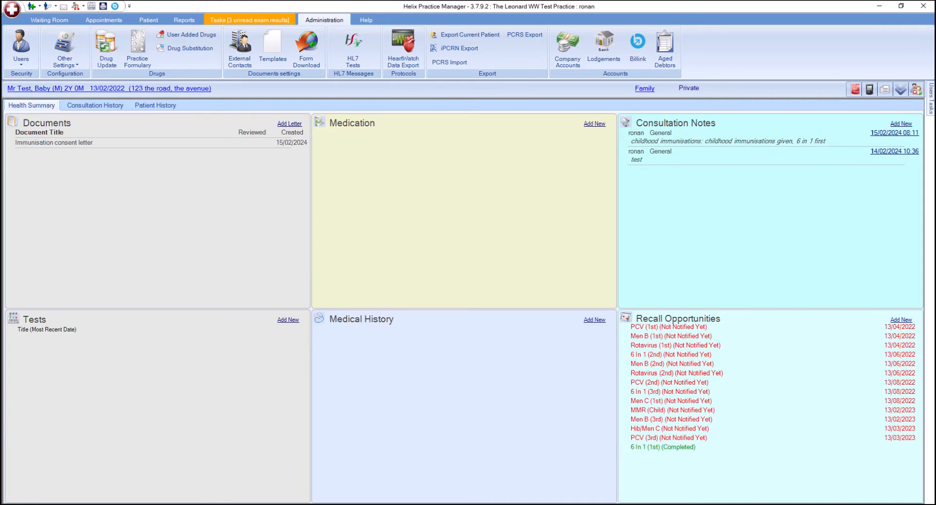
click(148, 20)
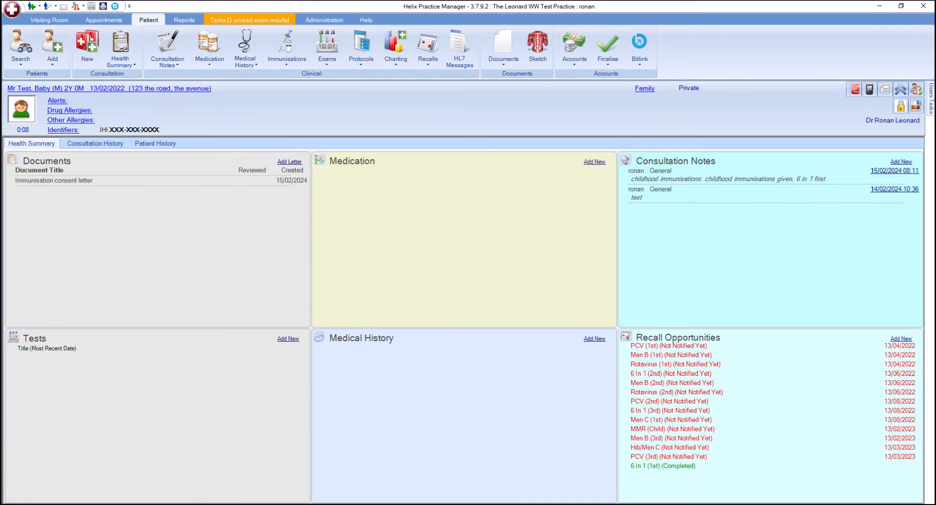
Step: Start a Rotavirus (2nd) immunisation from the patient's recall schedule and check which vaccines are available for it
click(286, 46)
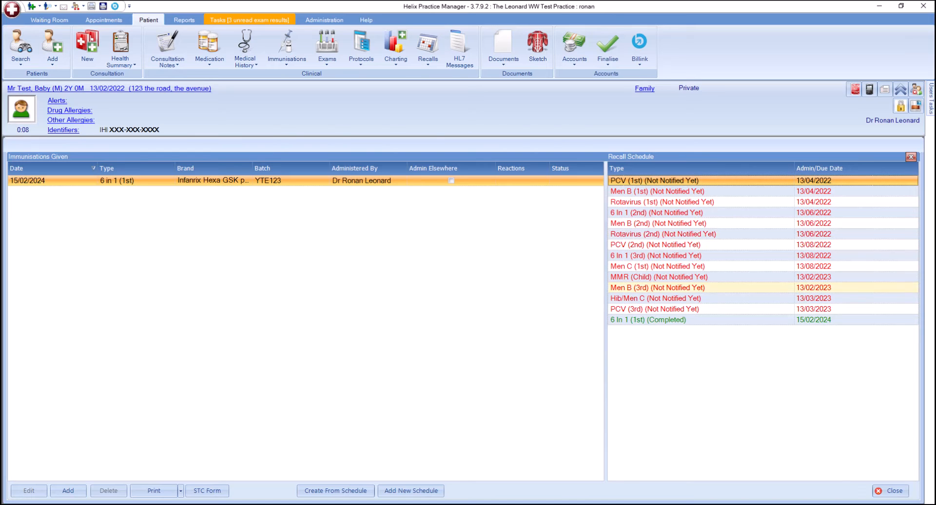
click(700, 234)
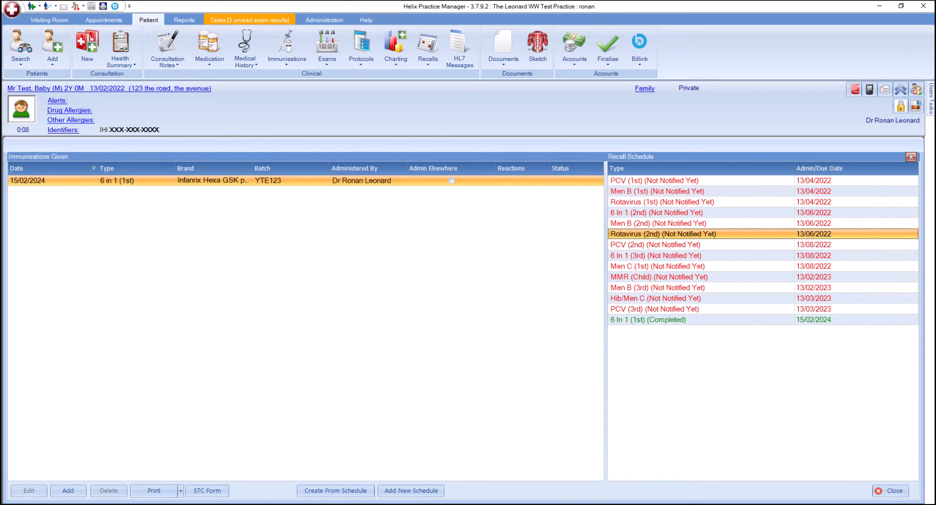
click(336, 491)
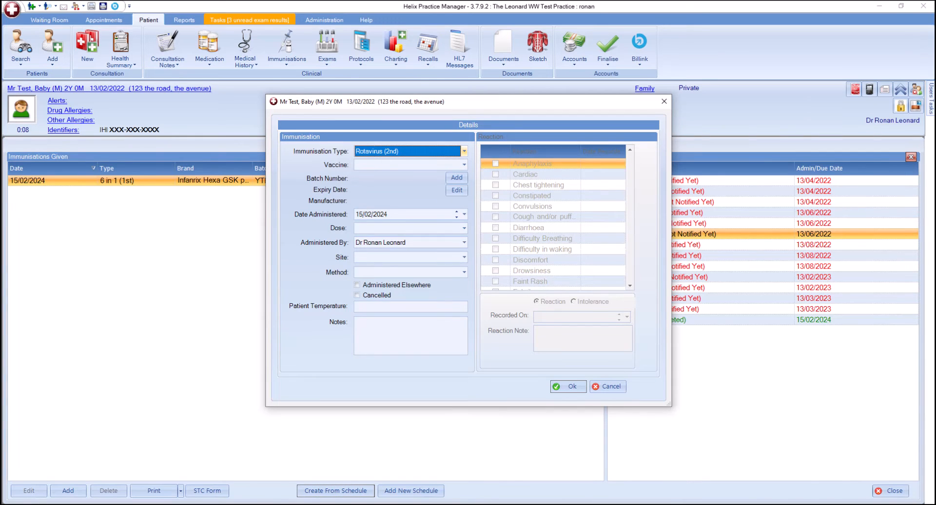
click(410, 165)
click(410, 164)
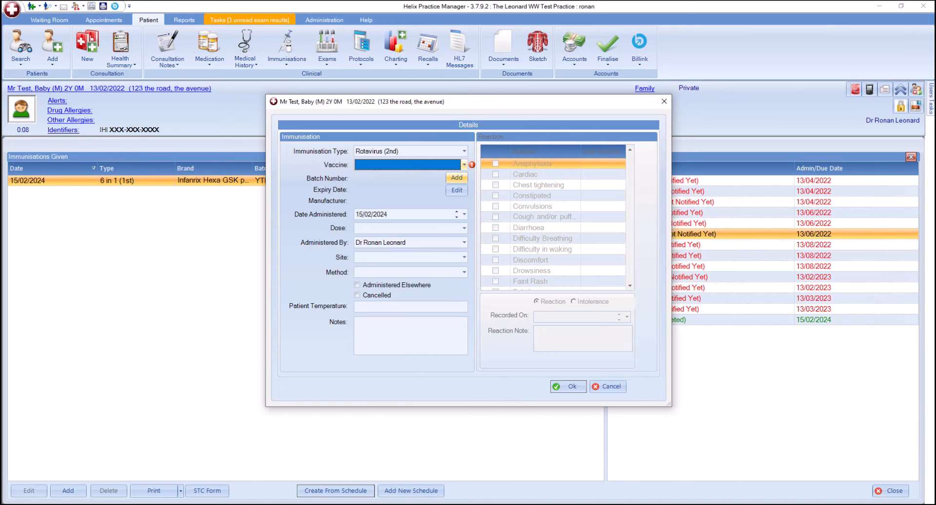
Step: Start a new vaccine entry from the immunisation and choose Rotarix Vaccine Oral Suspension by searching the drug file for "rotarix"
click(457, 177)
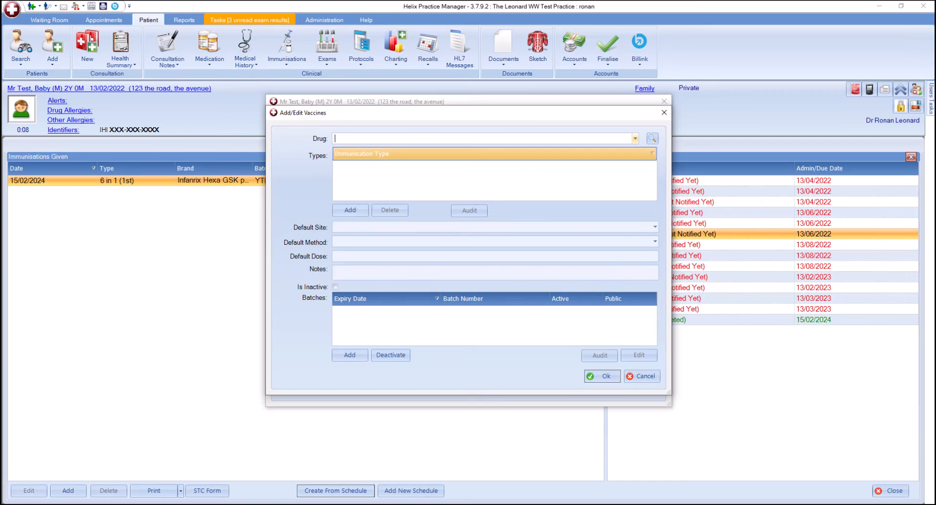
click(652, 138)
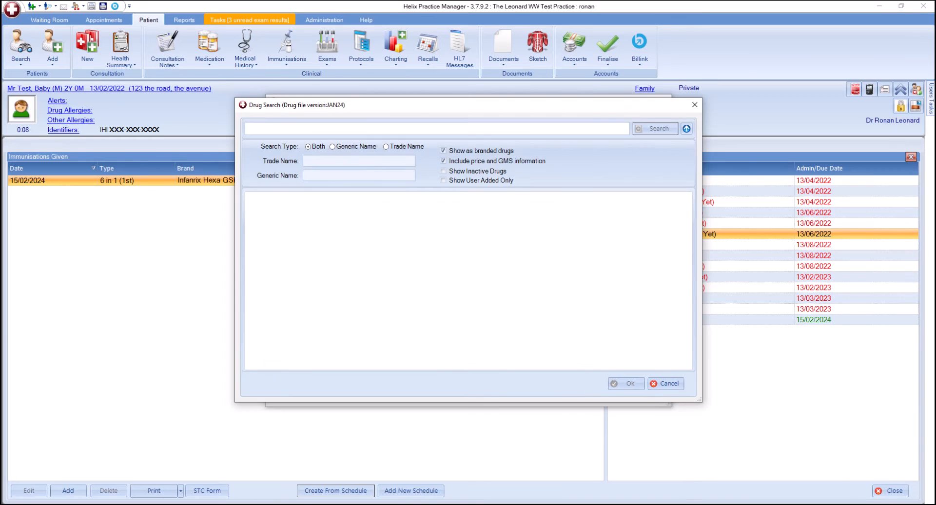
text(rotarix)
key(Return)
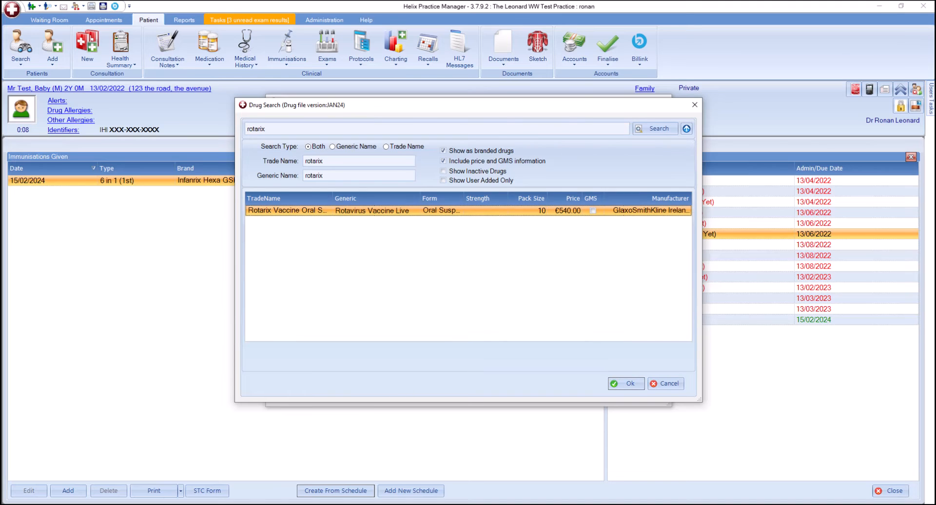
double_click(350, 210)
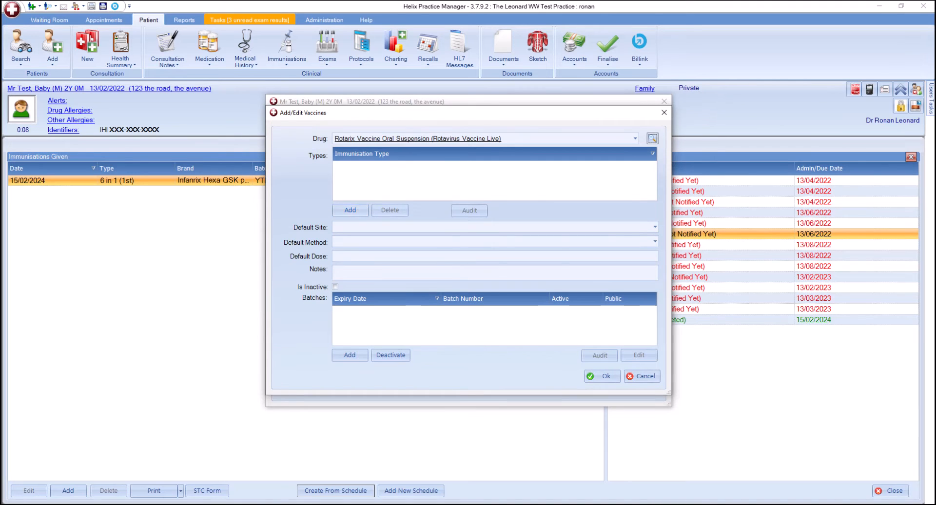
Step: Add Rotavirus (1st) as an immunisation type for the Rotarix vaccine
click(350, 211)
click(543, 248)
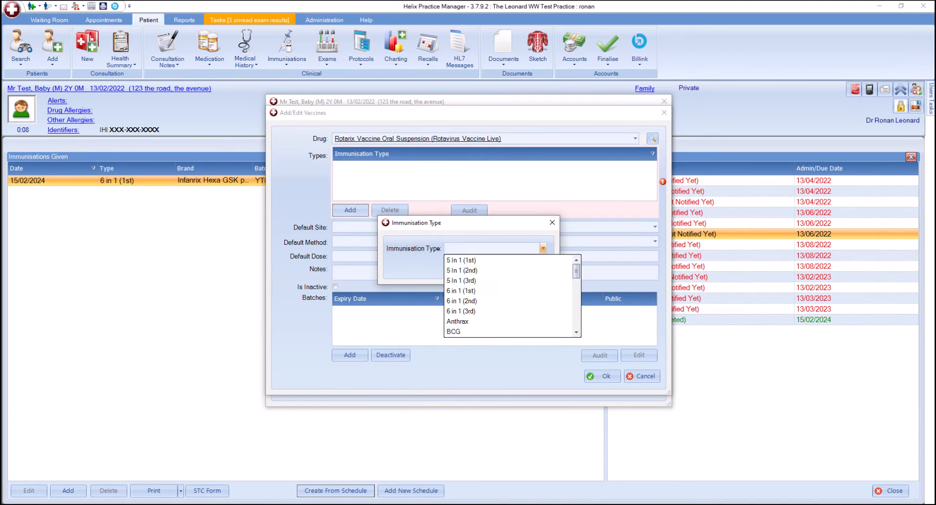
key(r)
key(Down)
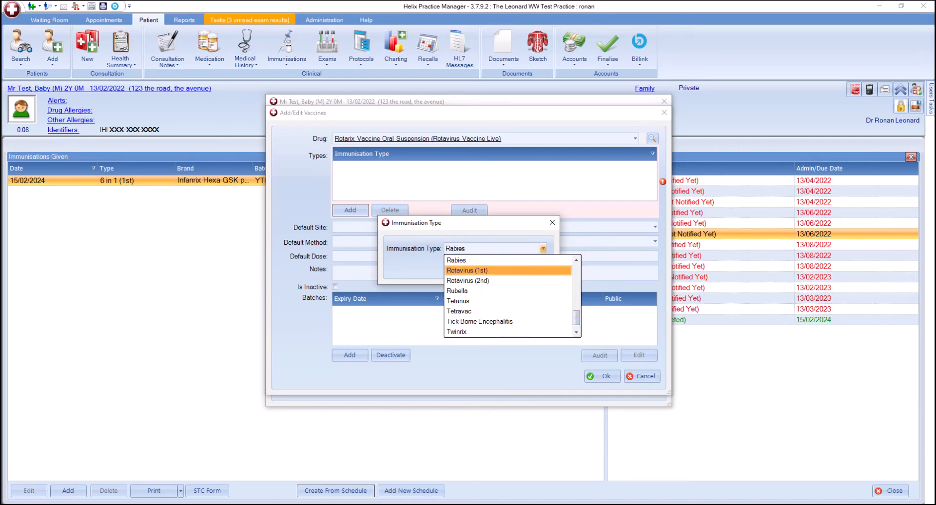
key(Return)
key(Return)
Step: Add Rotavirus (2nd) as a further immunisation type for the Rotarix vaccine
click(350, 210)
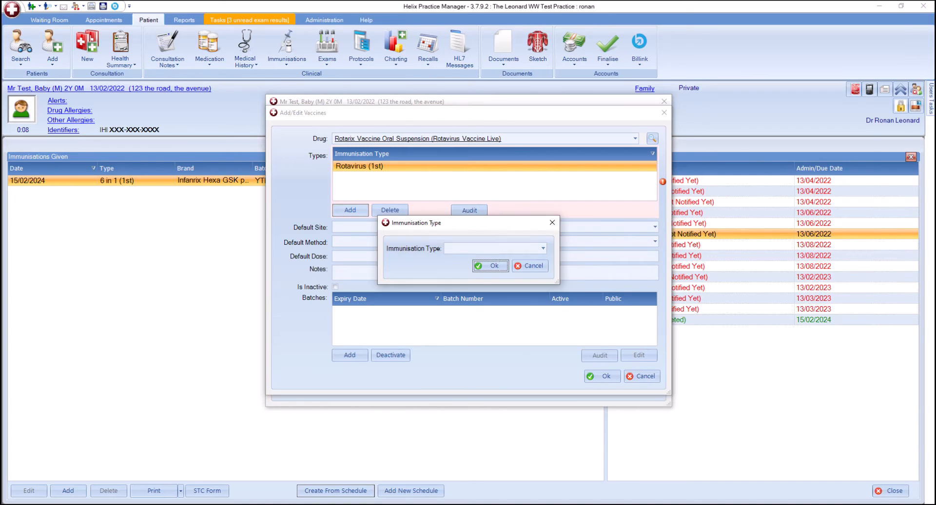
click(542, 248)
key(r)
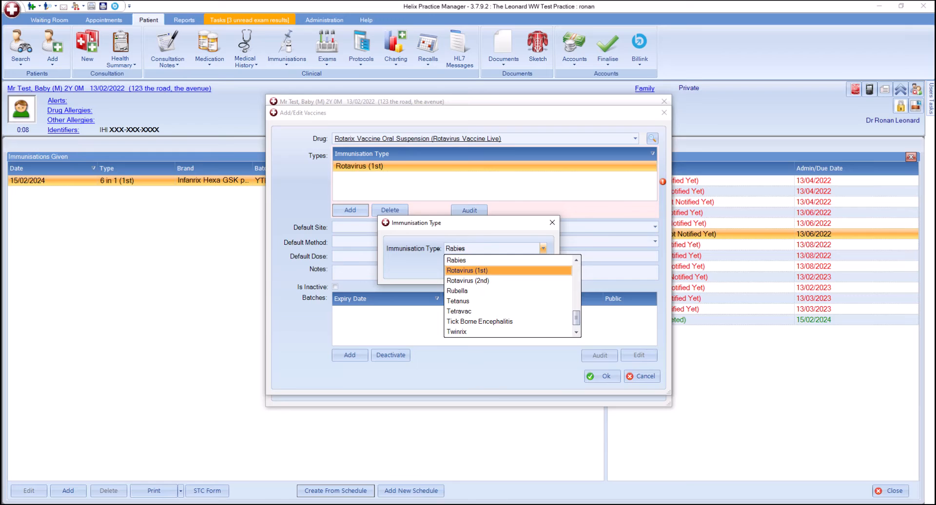
key(Down)
key(Return)
click(490, 266)
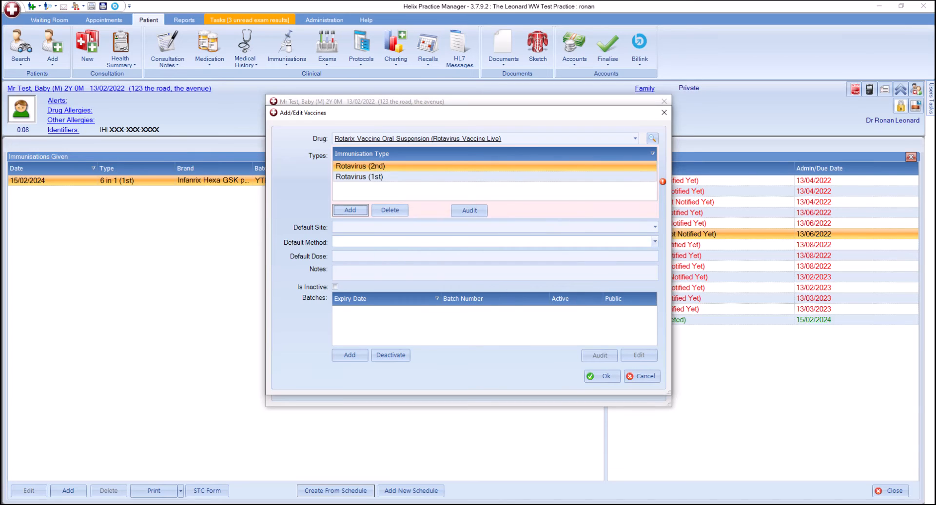
Step: Set the Rotarix vaccine's default site to Right Thigh, default method to IM and default dose to 0.5ml
click(655, 227)
key(Down)
key(Down)
key(Down)
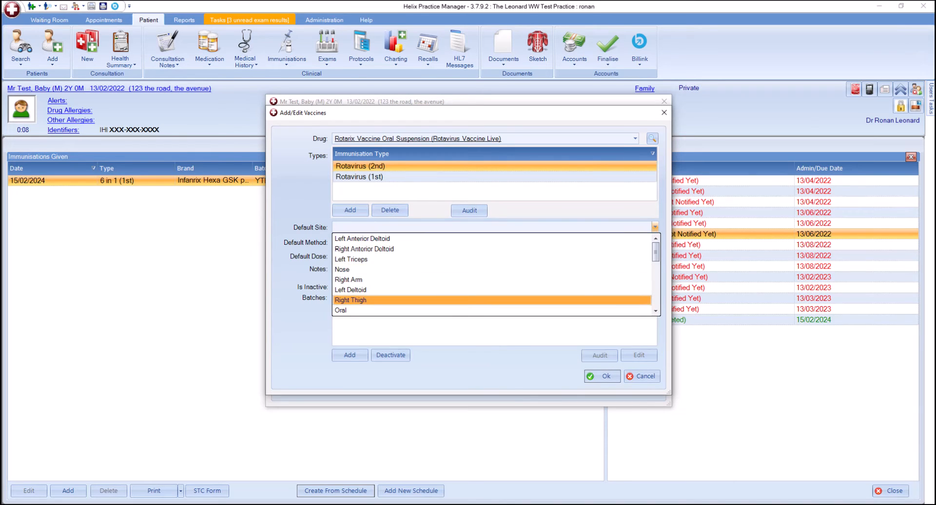
key(Return)
click(655, 241)
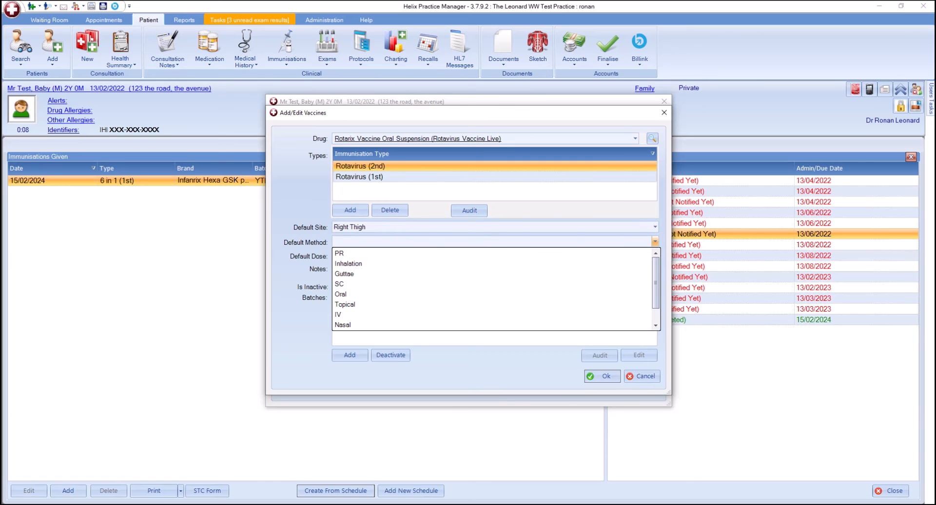
key(i)
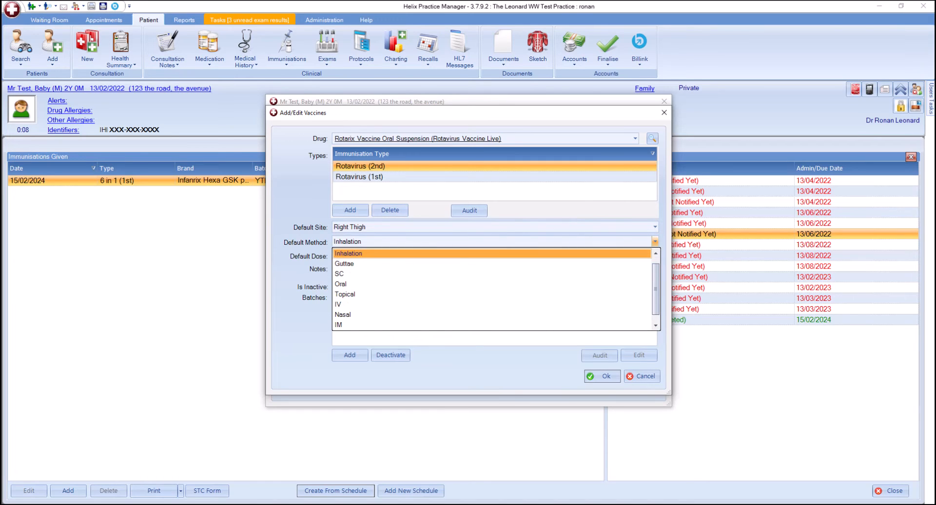
click(338, 325)
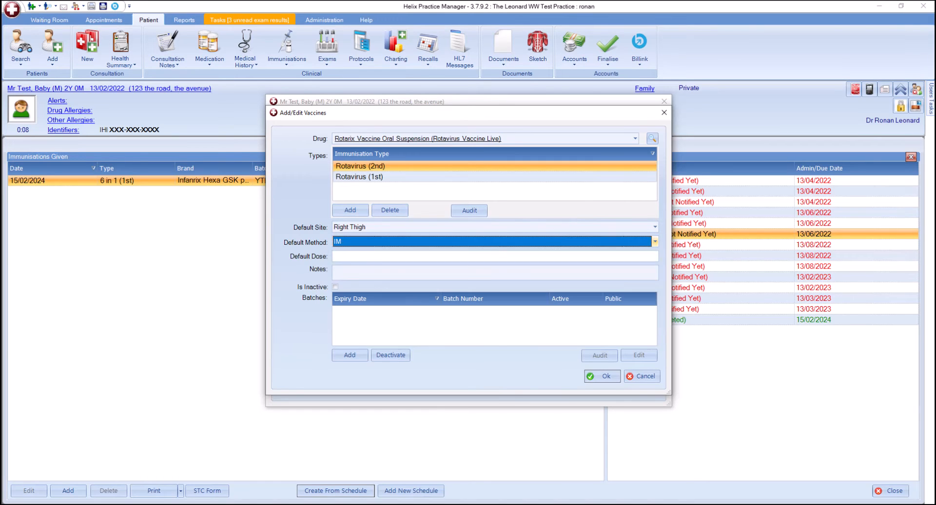
click(334, 256)
text(0.)
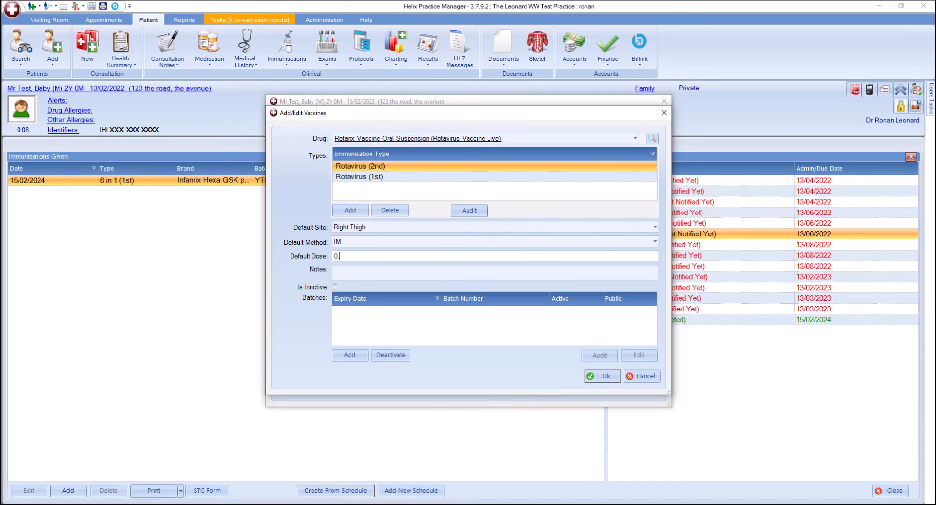
text(5ml)
Step: Add batch HGOO765 with expiry date 15/02/2025 to the Rotarix vaccine and save the vaccine
click(350, 355)
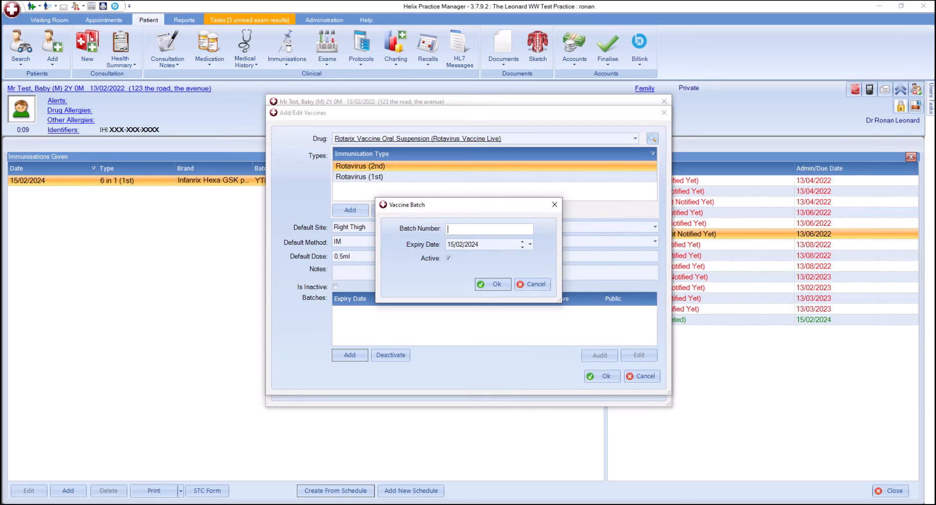
text(HGO)
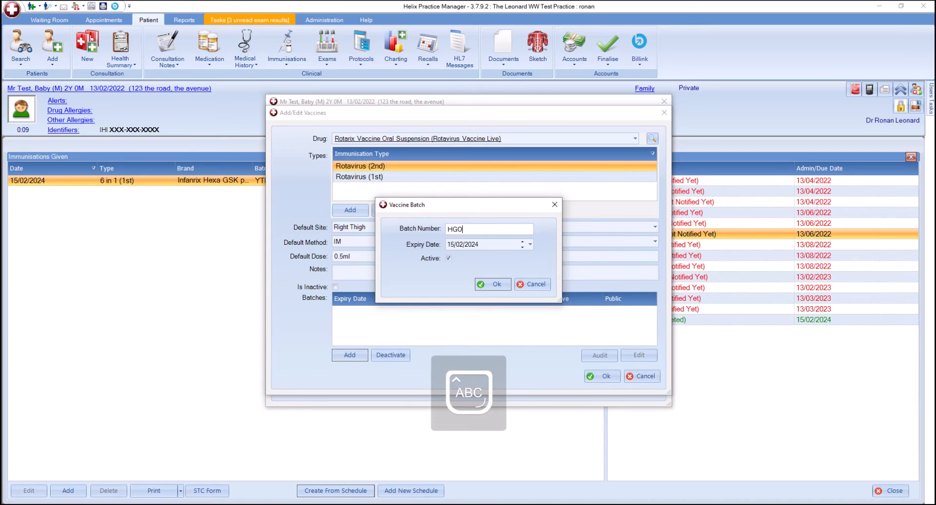
text(O765)
key(Caps_Lock)
key(Tab)
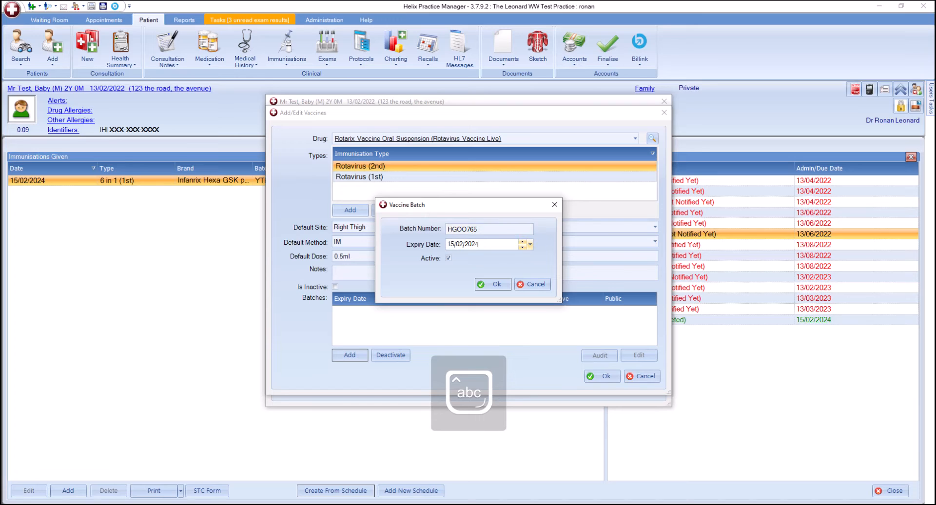
key(Up)
key(Return)
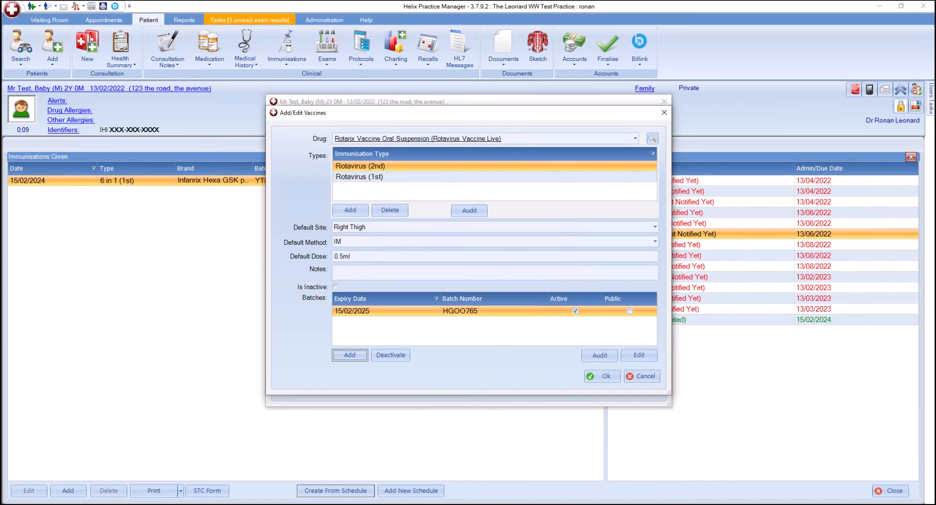
click(602, 376)
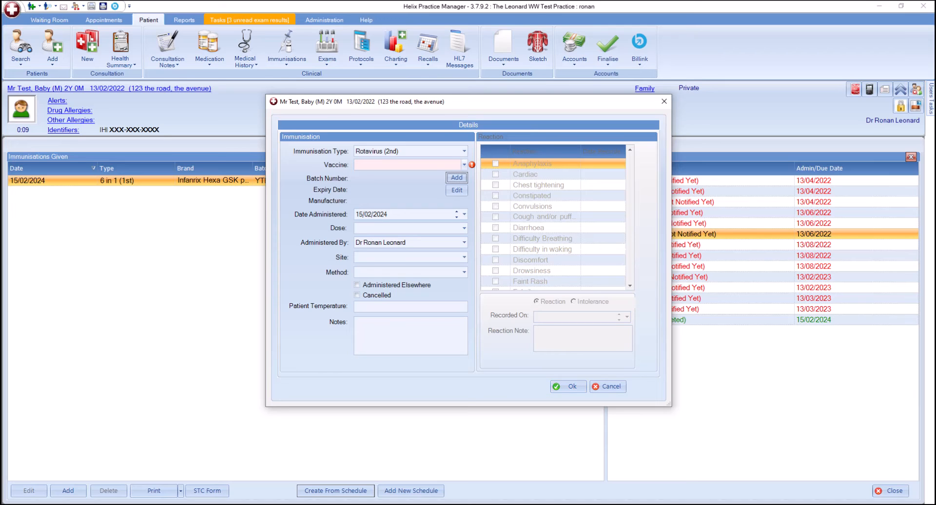
Step: Assign the Rotarix oral suspension from batch HGOO765 to the Rotavirus (2nd) immunisation and save the record
click(465, 165)
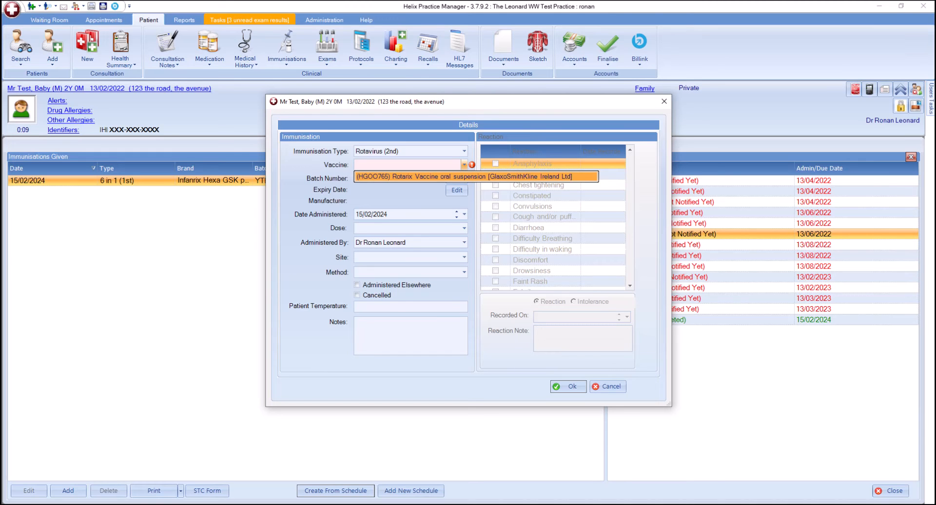
click(463, 176)
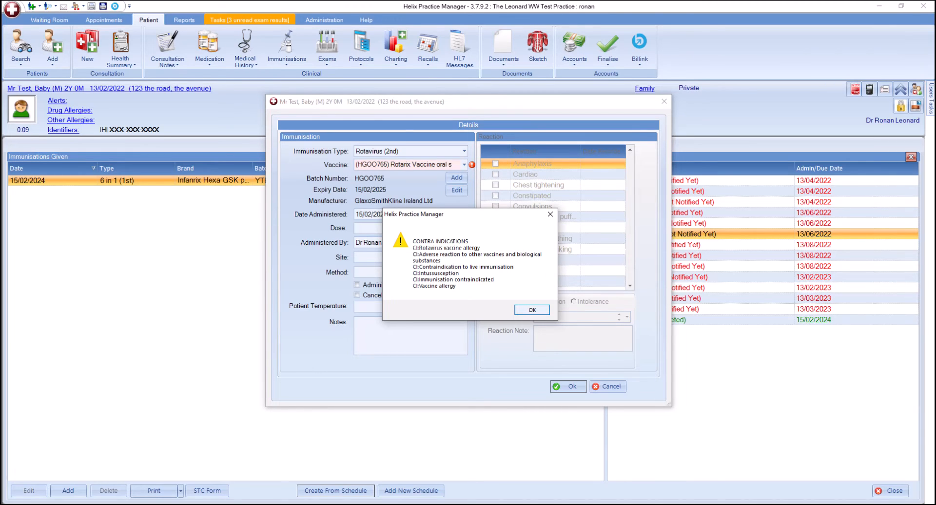
key(Return)
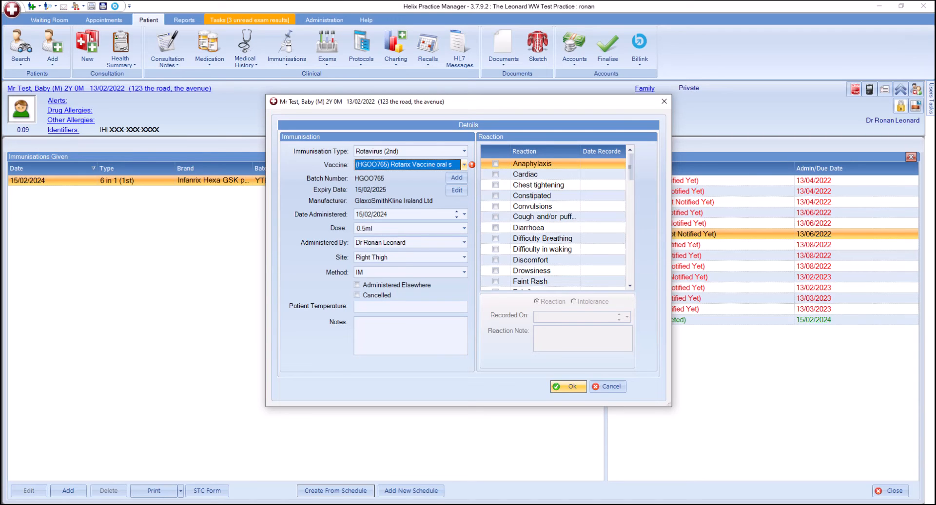
click(568, 386)
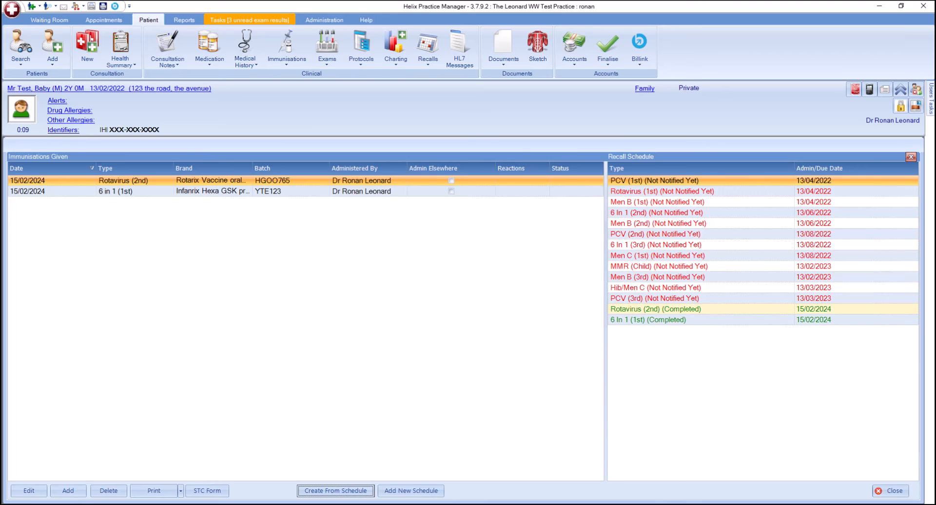
click(654, 181)
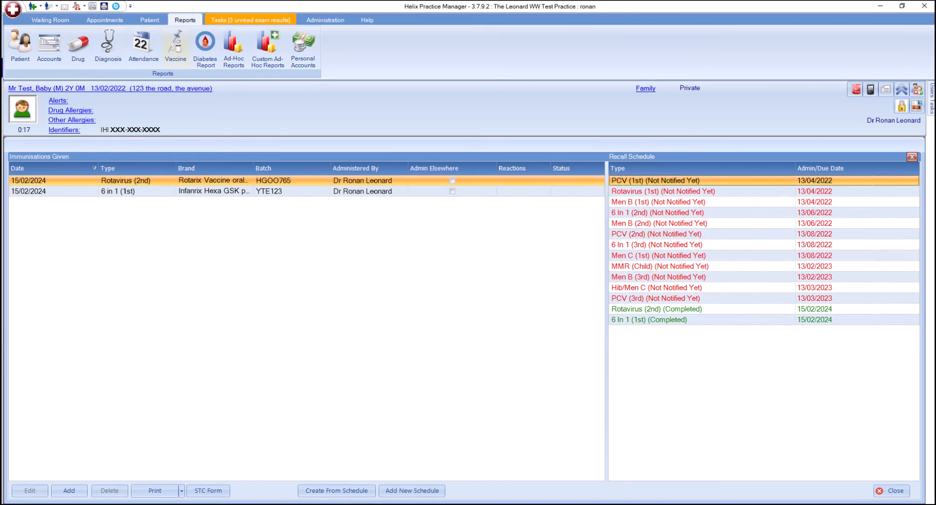
Step: Open the Monthly Childhood vaccine report for editing, set its end date to 28/02/2024 and run it
click(175, 48)
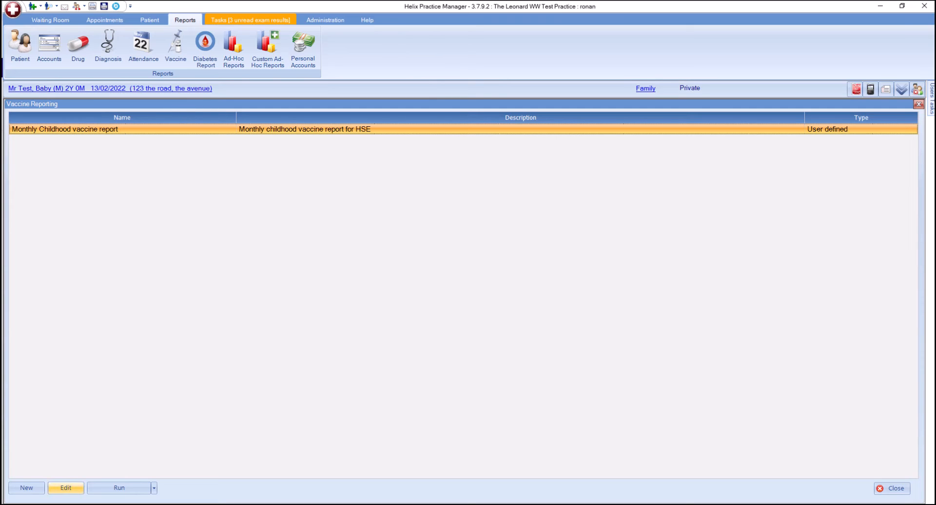
click(66, 488)
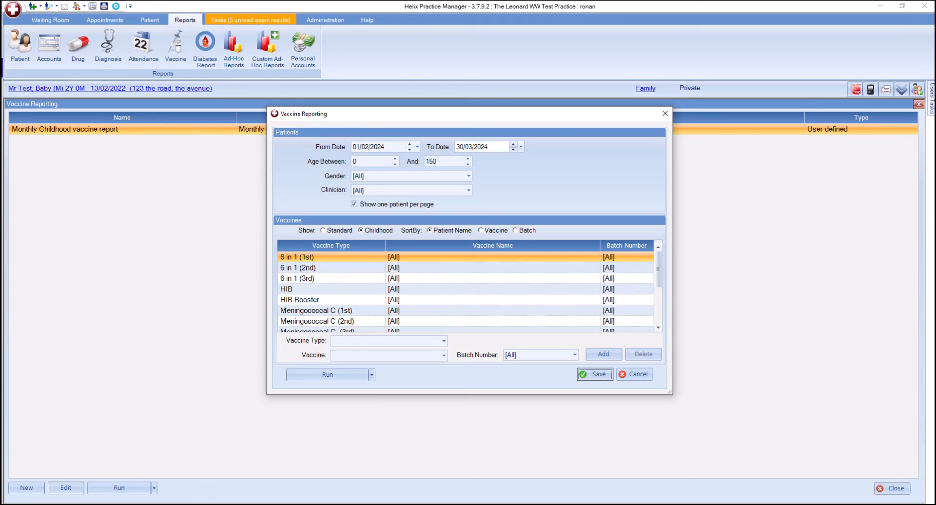
click(478, 146)
key(BackSpace)
key(BackSpace)
key(BackSpace)
key(BackSpace)
text(28/02)
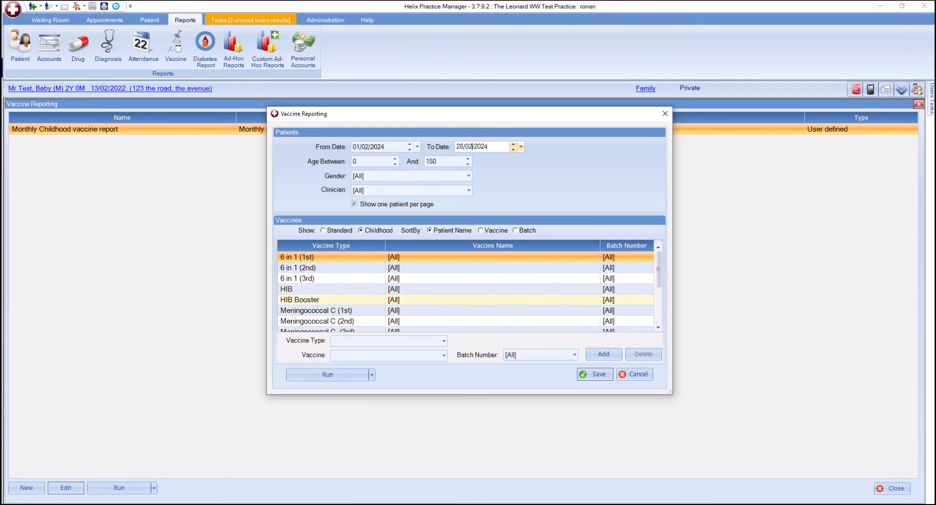
click(327, 375)
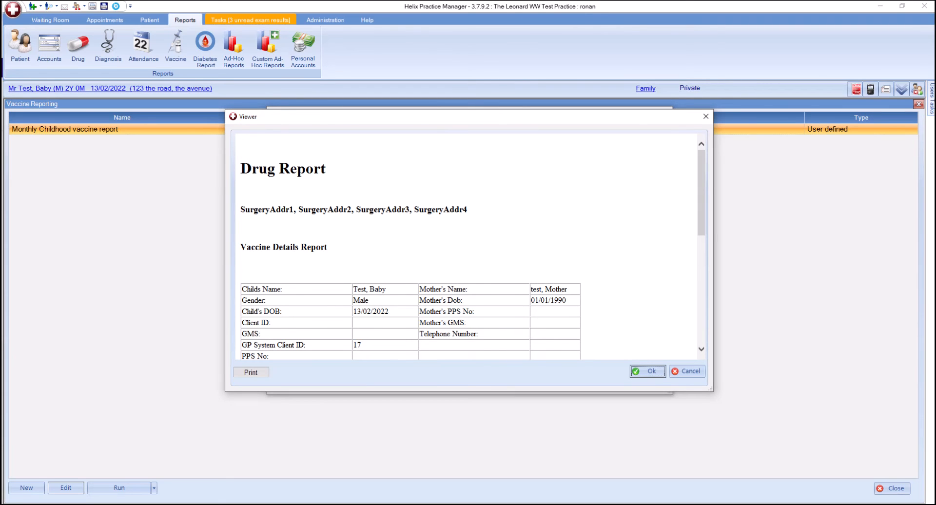
Step: Review the child's details, current submission and signature section in the vaccine report and its print options, and close it without saving
scroll(468, 246, down, 4)
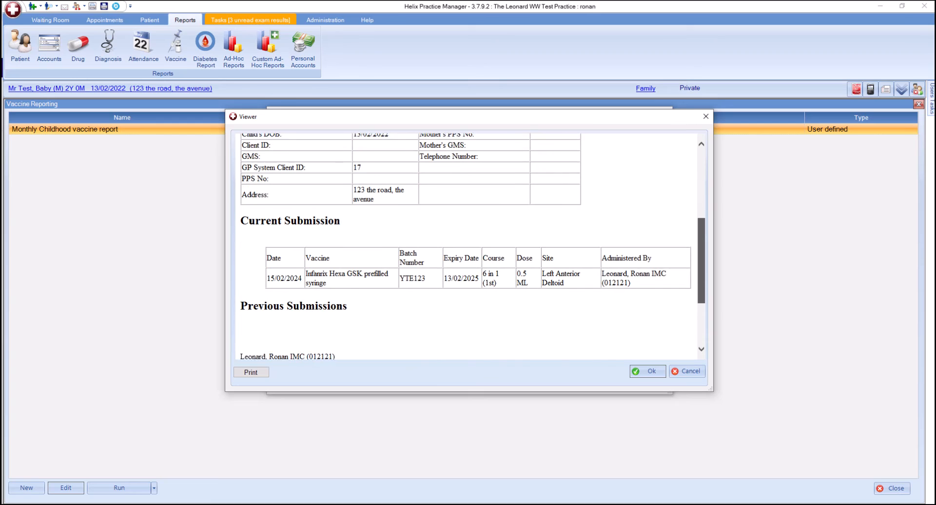
scroll(468, 247, down, 4)
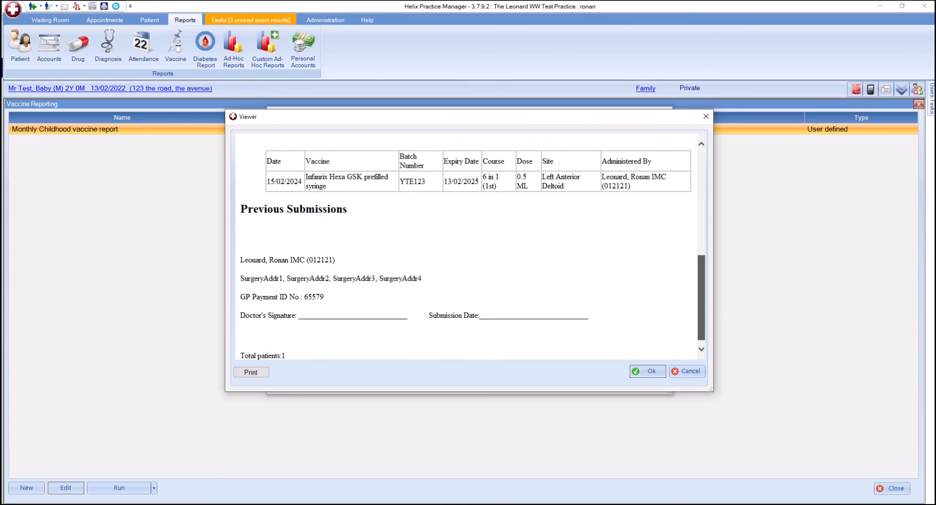
scroll(468, 247, down, 1)
scroll(468, 246, up, 5)
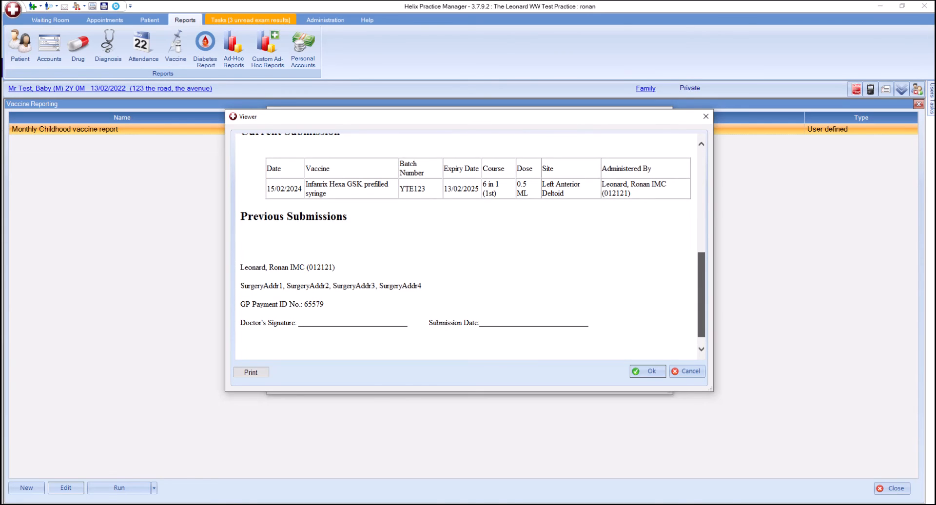
scroll(468, 246, up, 2)
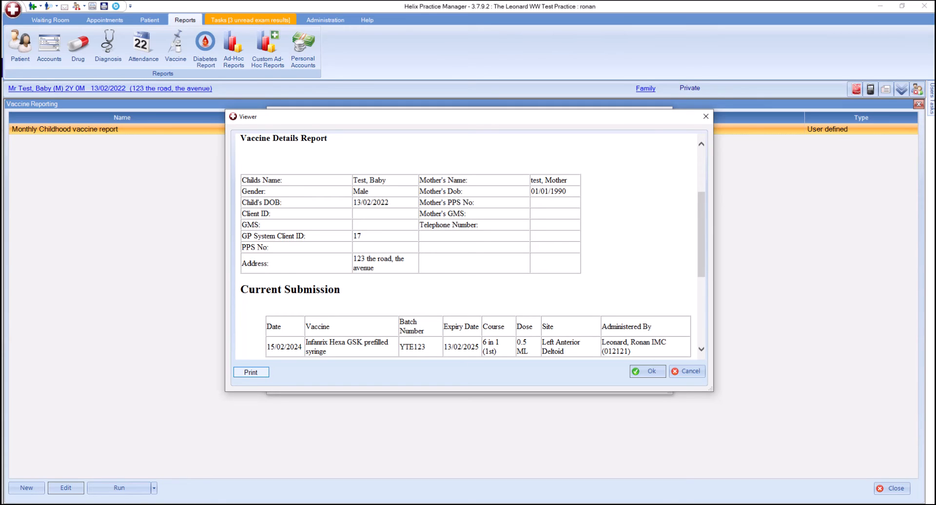
click(251, 372)
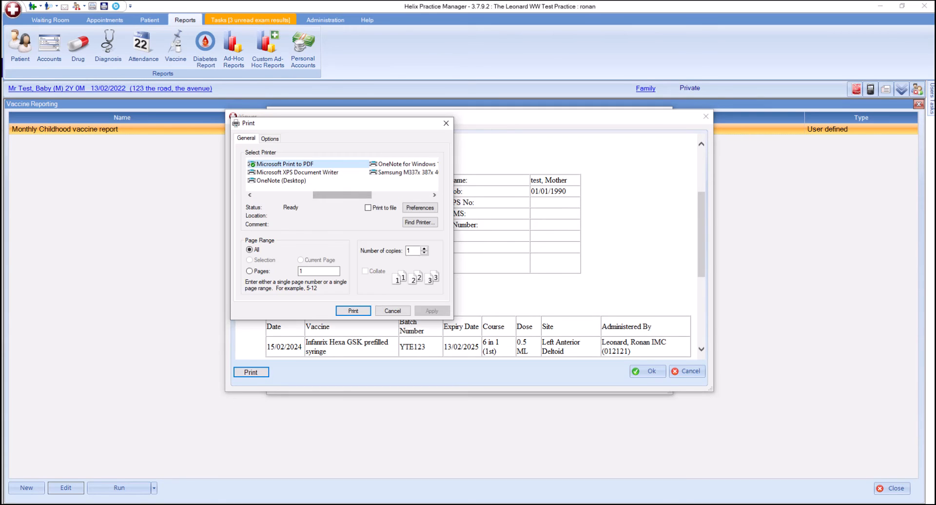
click(392, 310)
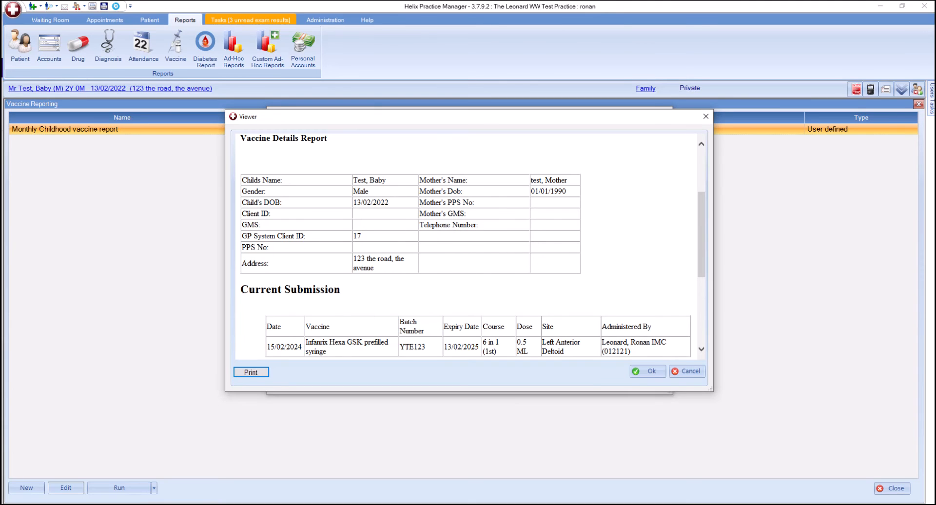
mouse_move(700, 234)
mouse_down()
mouse_move(701, 192)
mouse_move(701, 220)
mouse_up()
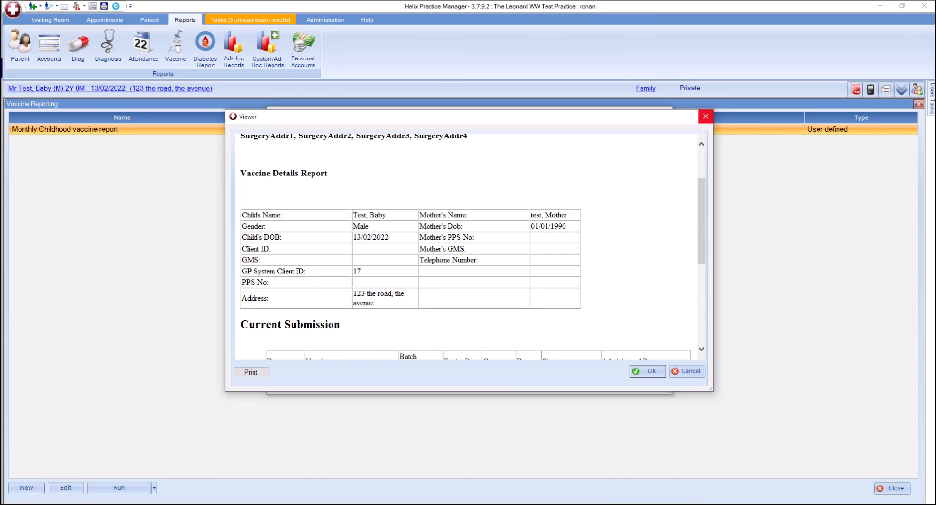
click(705, 116)
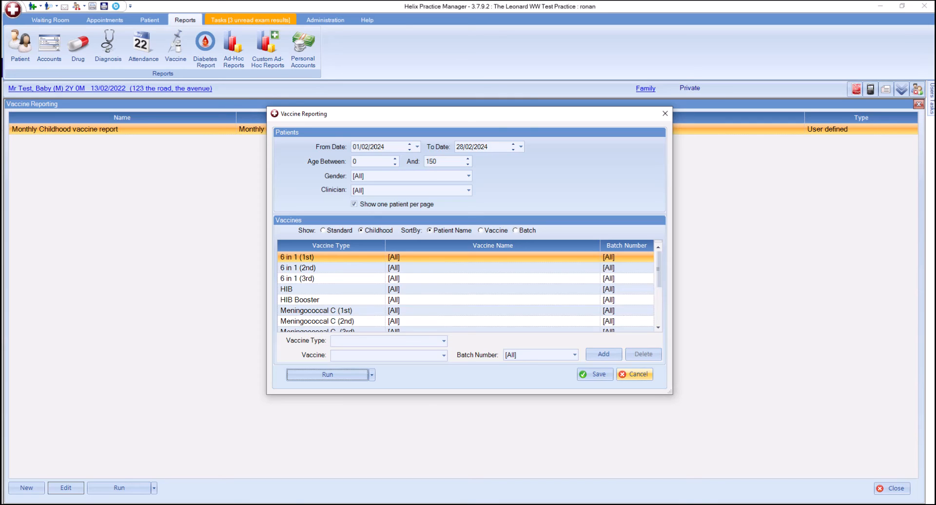
click(635, 374)
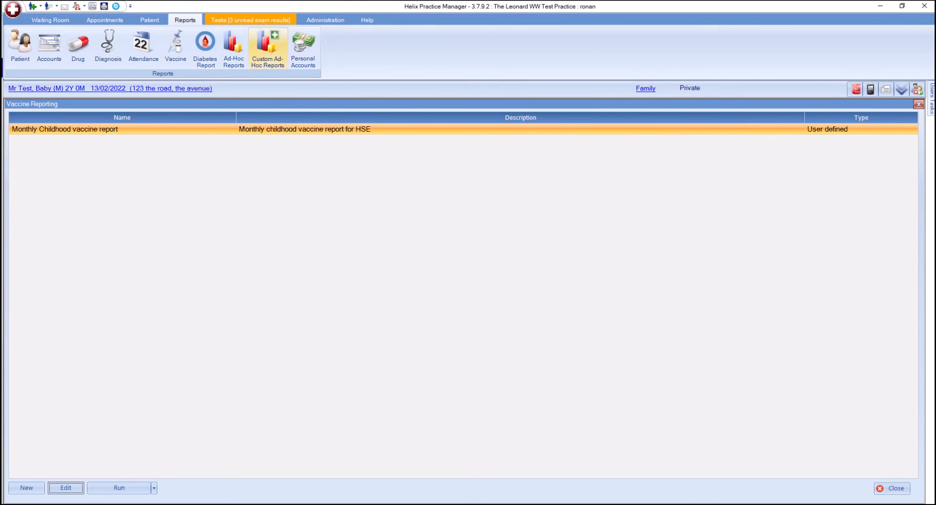
Step: Search the recall opportunities for 6 In 1 (1st) with status Not Notified Yet
click(251, 19)
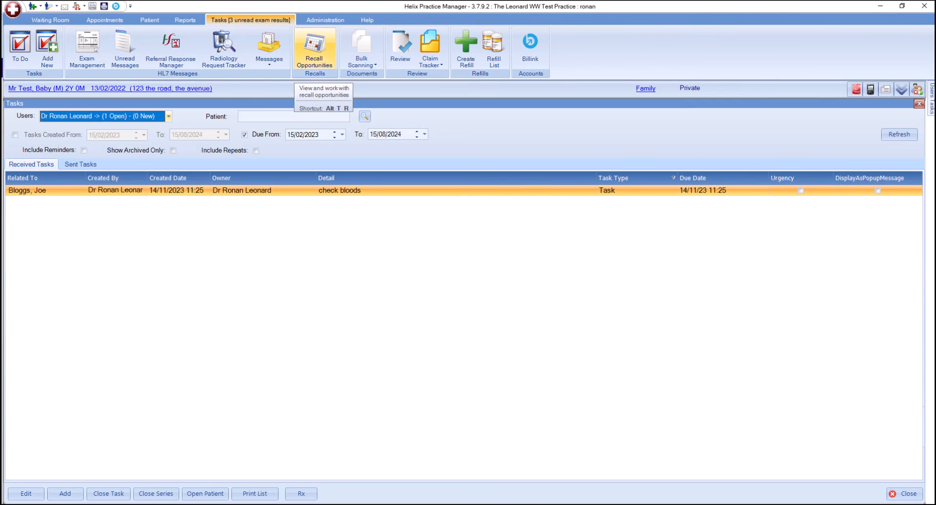
click(314, 46)
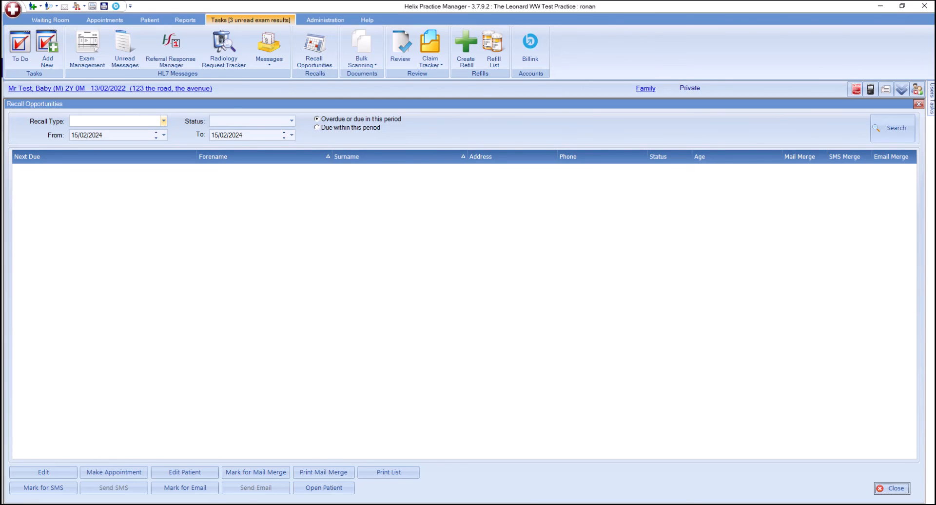
click(163, 121)
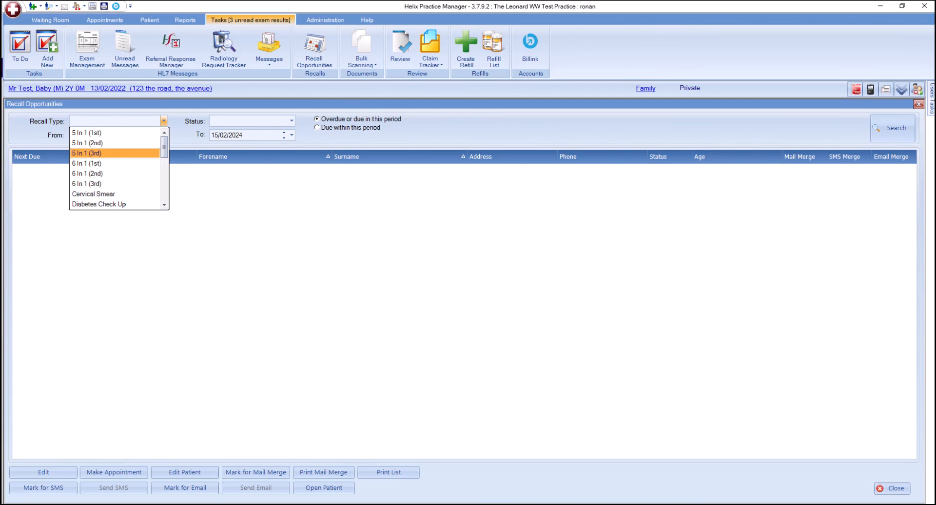
click(112, 163)
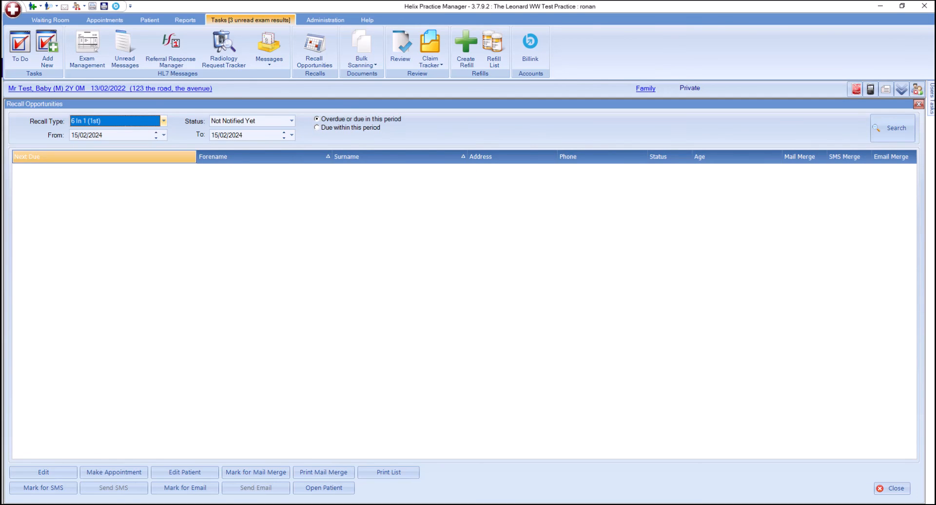
click(893, 128)
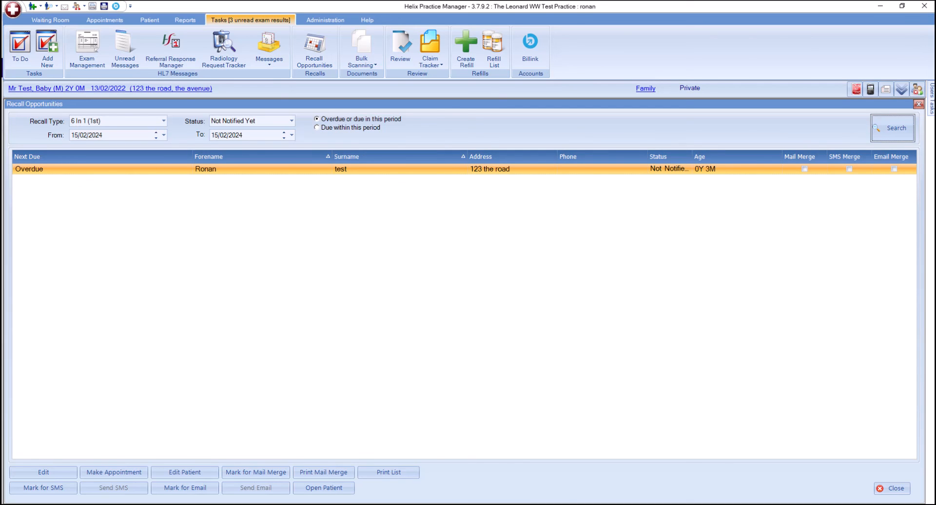
Step: Search the 6 In 1 (1st) recall opportunities with the status Completed
click(236, 169)
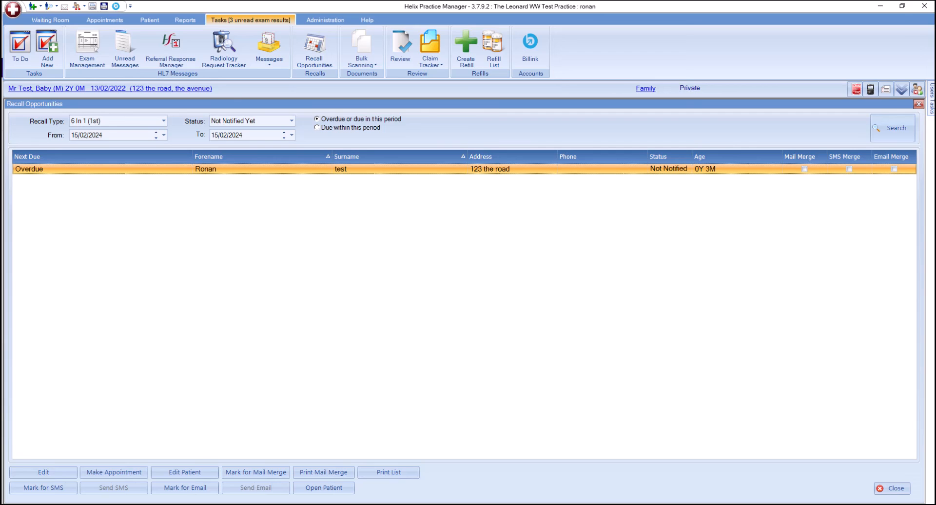
click(291, 120)
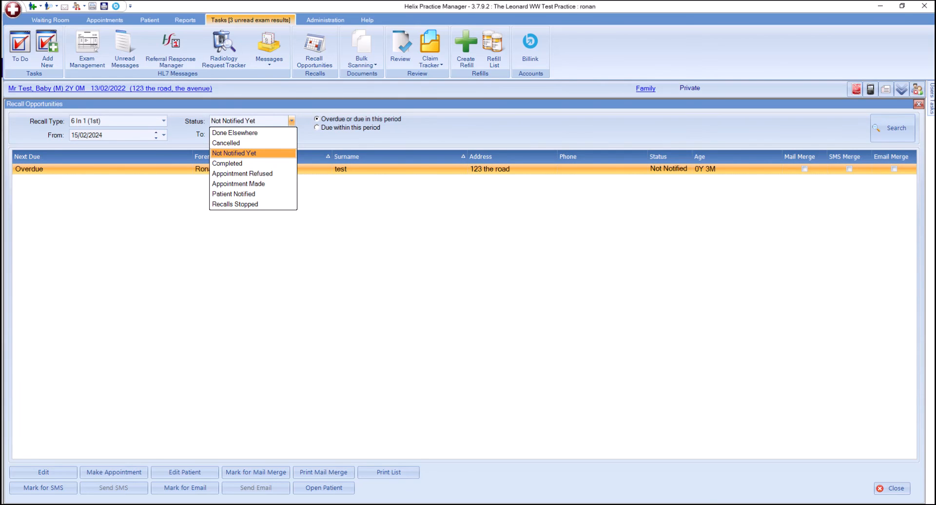
click(254, 161)
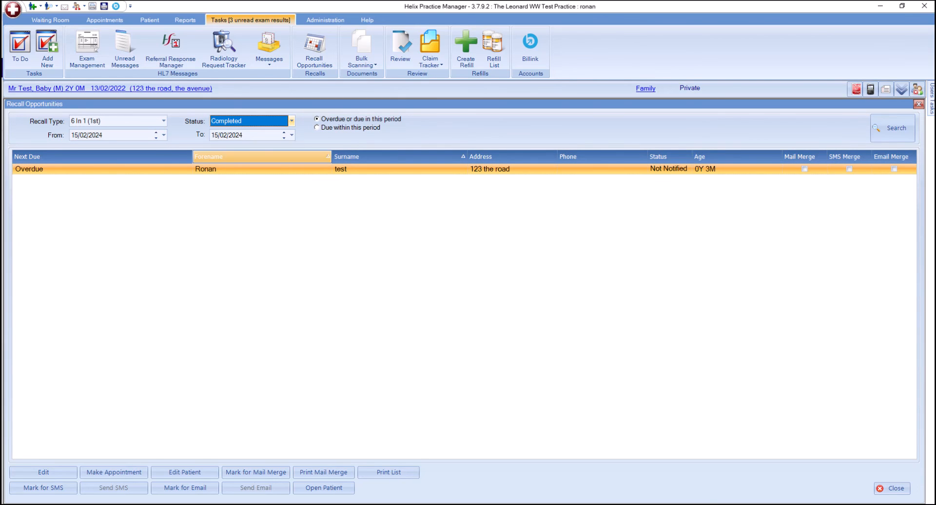
click(893, 128)
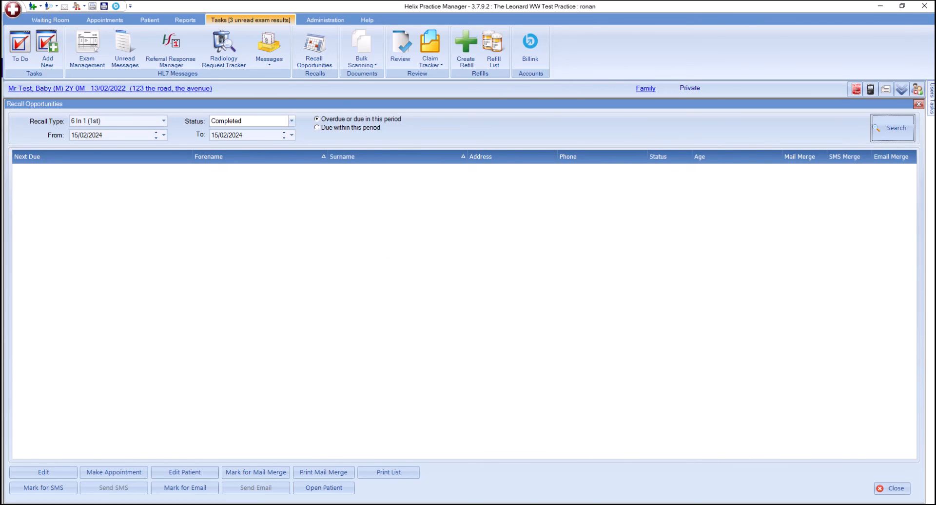
Step: Set the recall status filter to Appointment Refused and review the other available statuses
click(291, 121)
key(Escape)
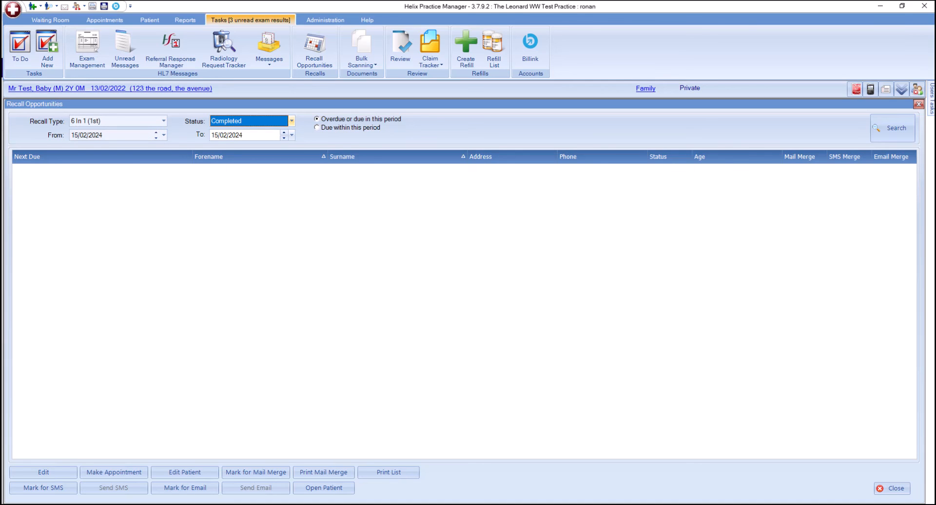
click(234, 134)
click(291, 121)
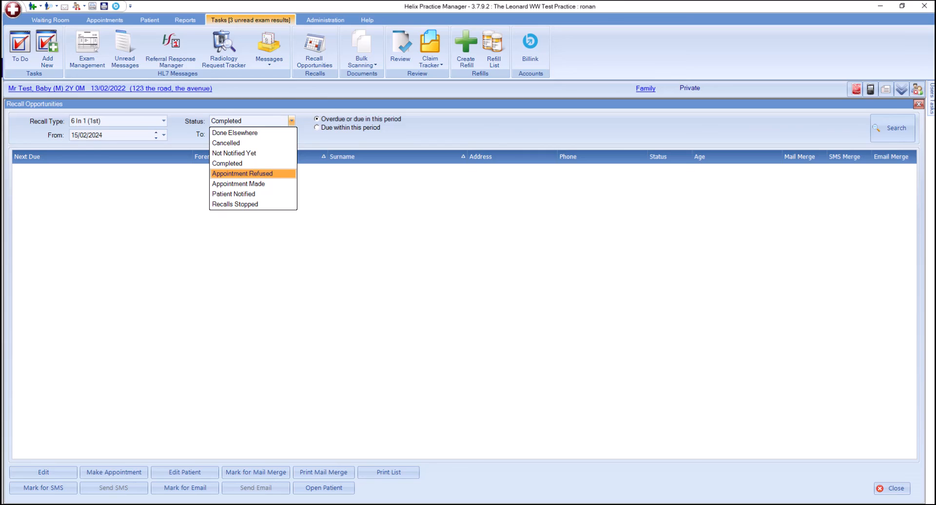
click(242, 173)
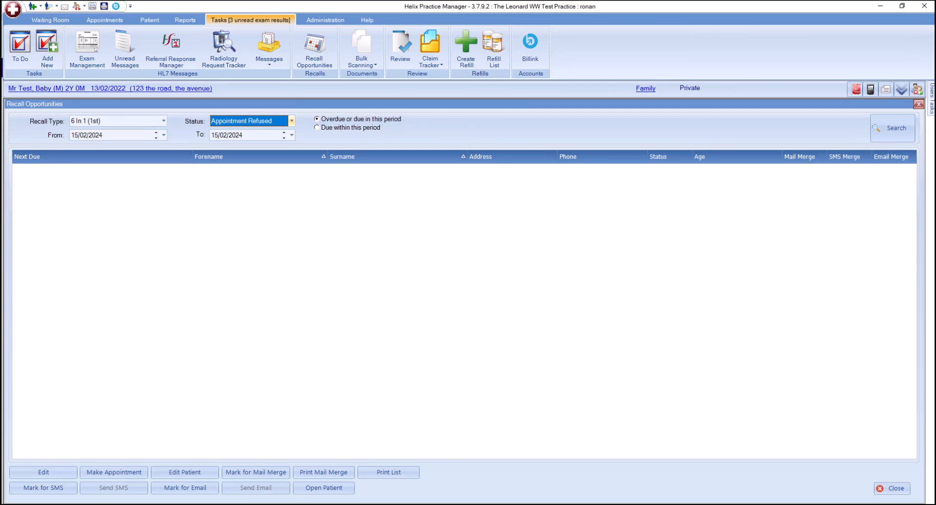
click(291, 121)
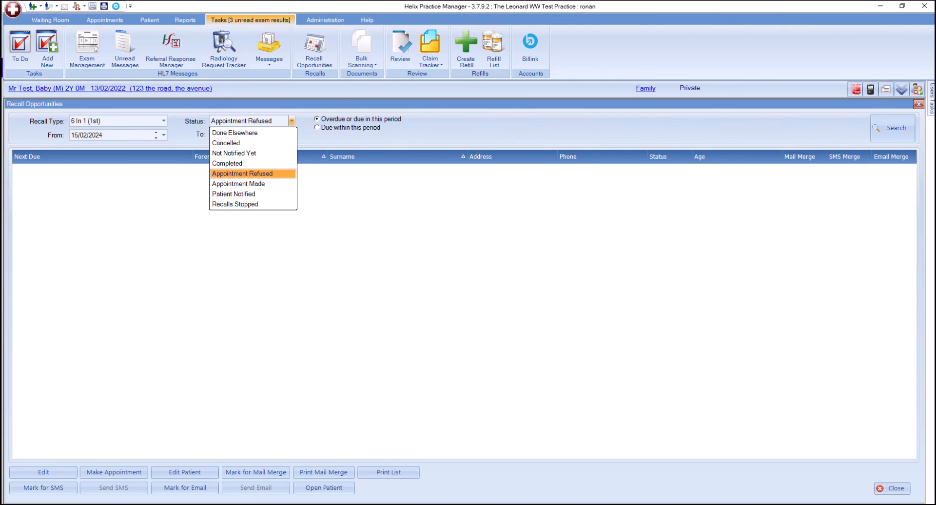
click(291, 121)
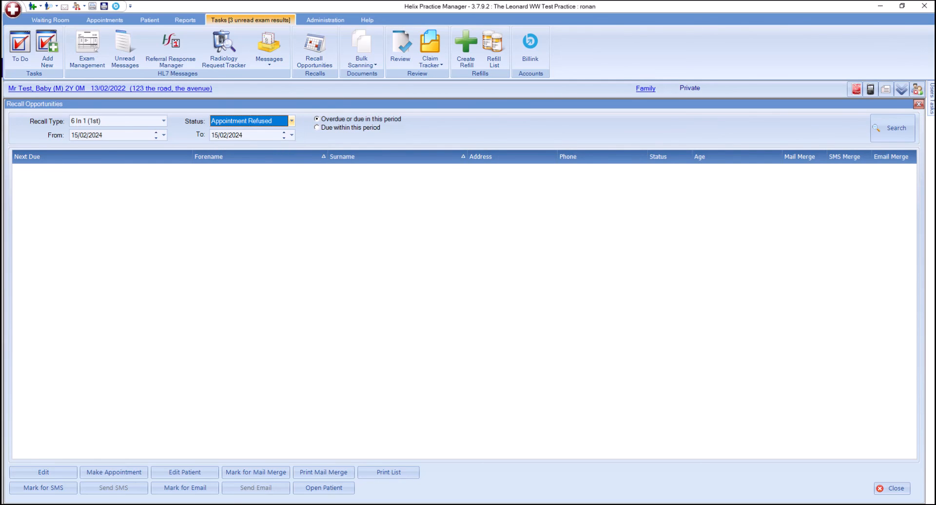
click(291, 121)
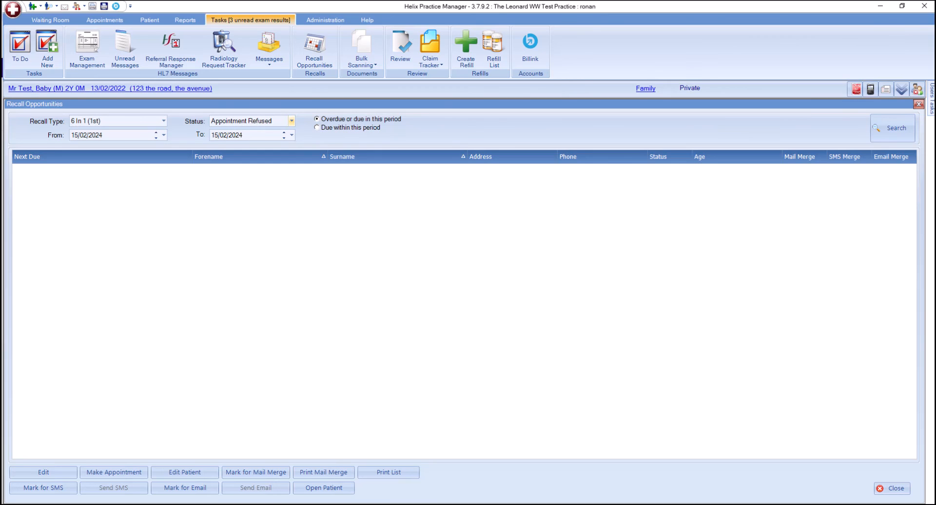